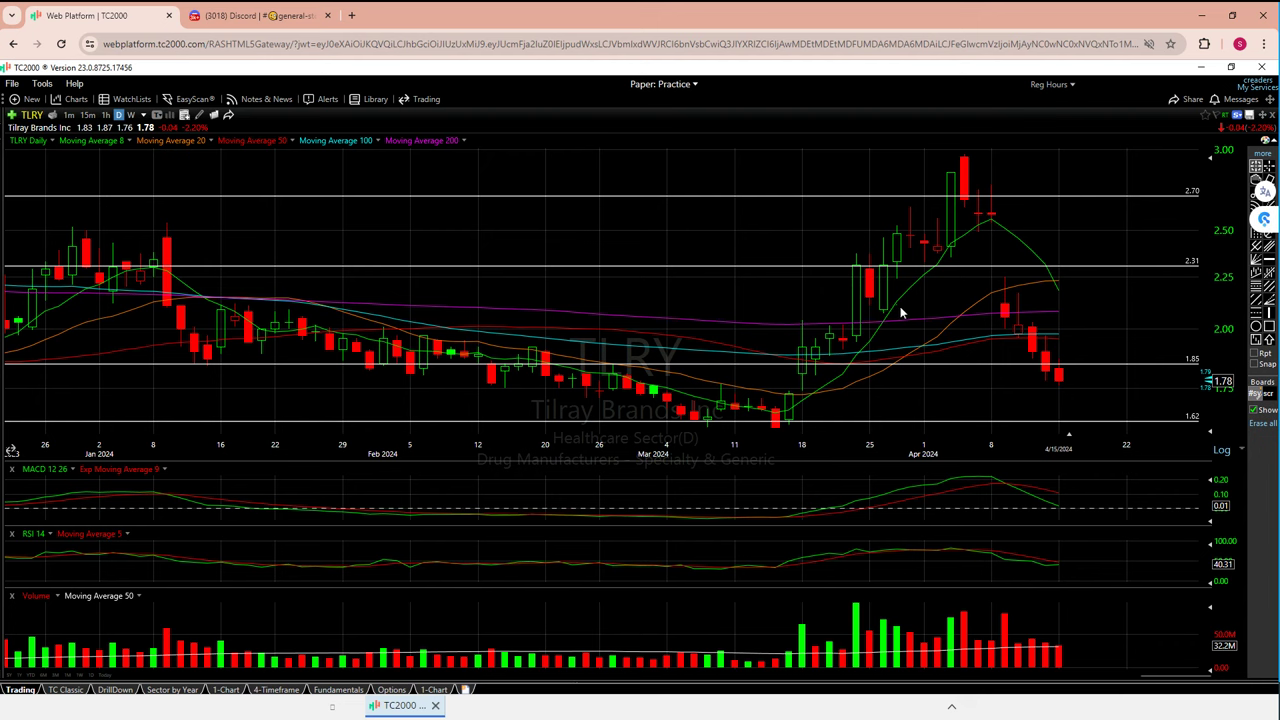
- Examine TLRY's daily price action from the January 2024 high through the April drop, against the marked horizontal levels and moving averages
mouse_move(165, 248)
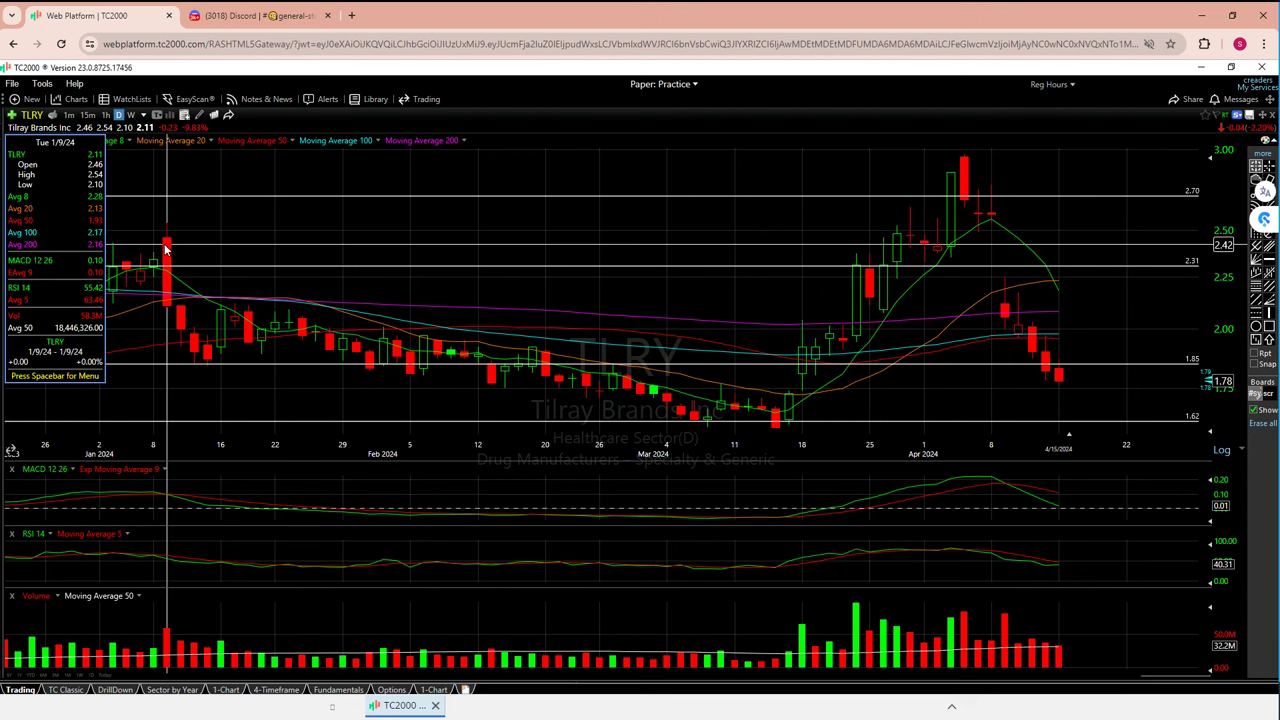
scroll(137, 286, "down", 3)
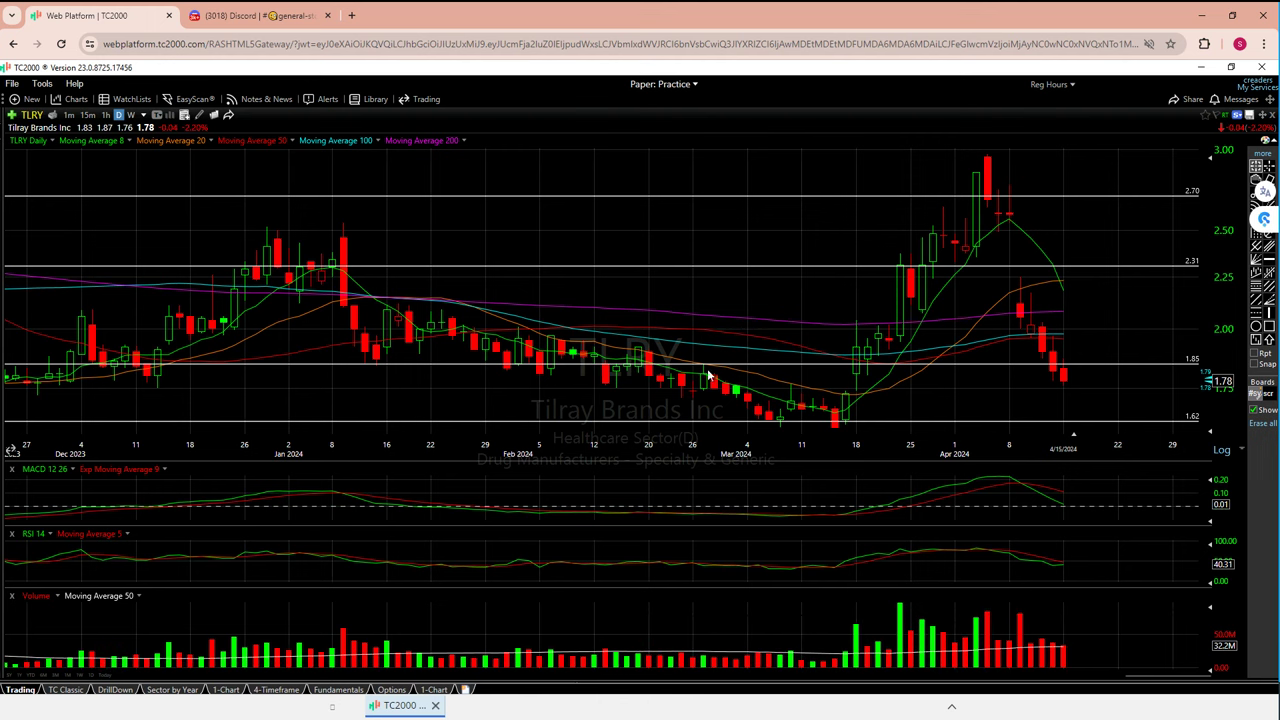
scroll(672, 312, "up", 5)
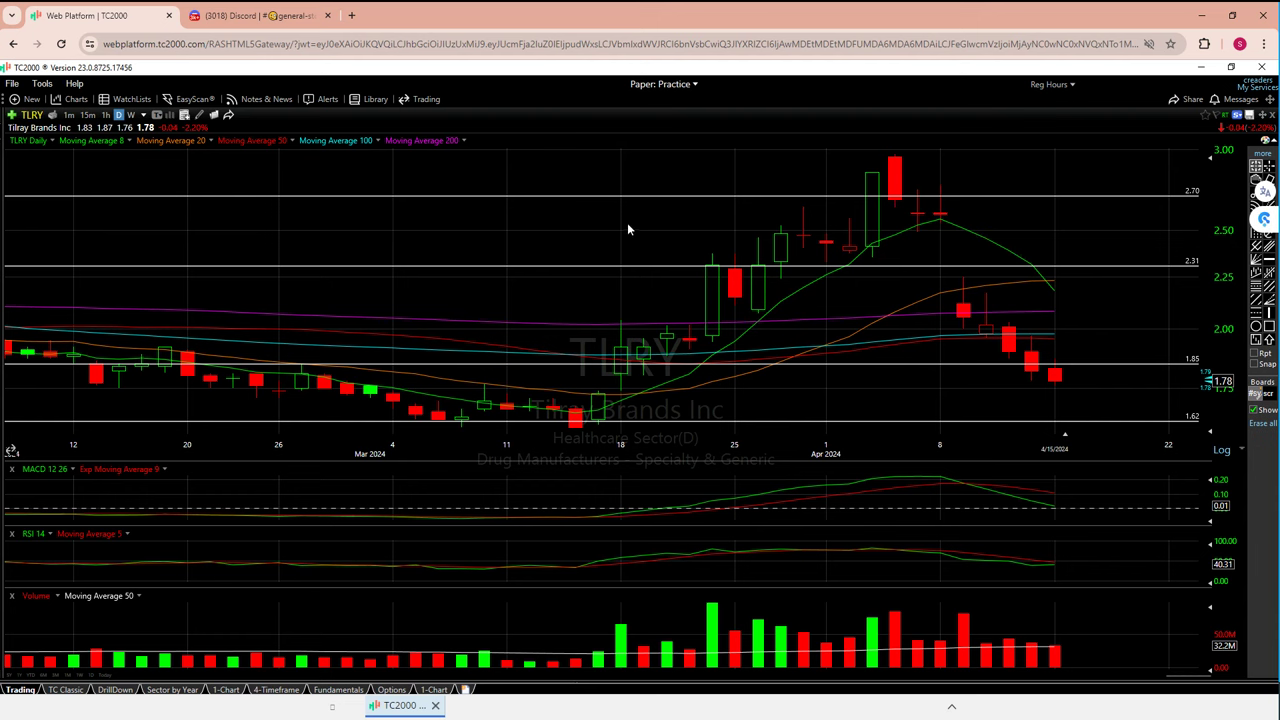
scroll(626, 231, "down", 2)
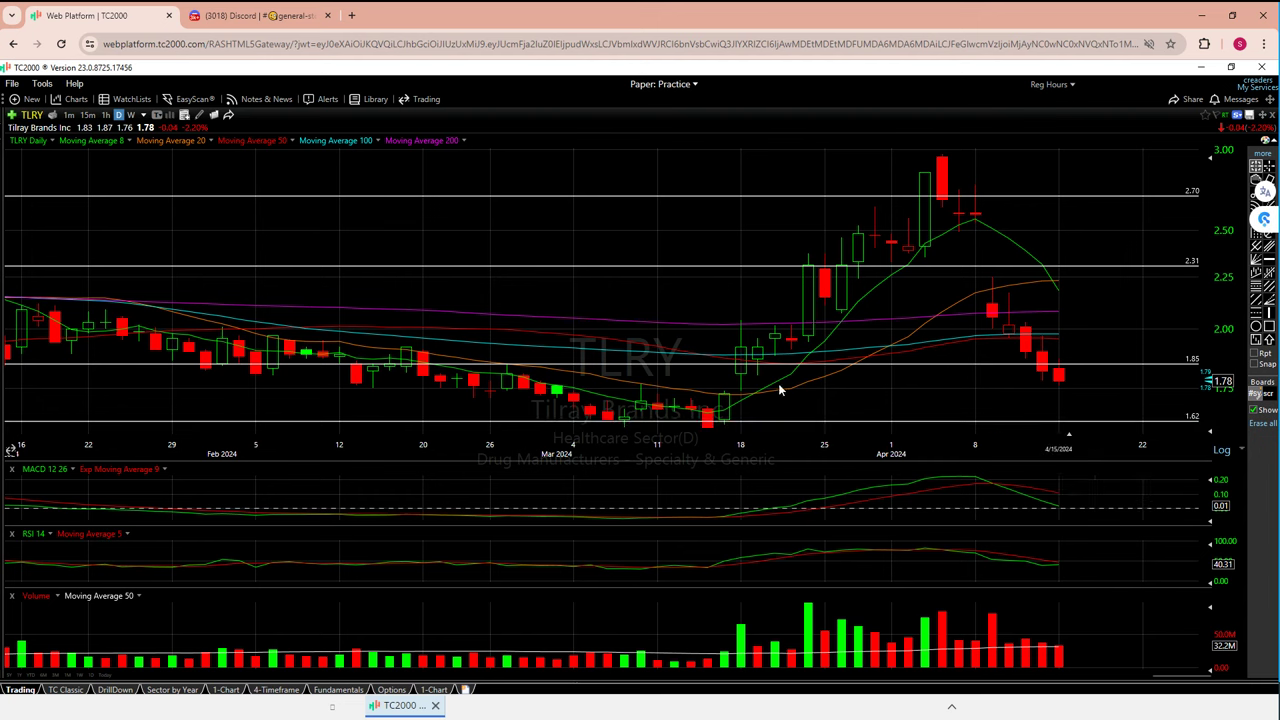
mouse_move(727, 400)
scroll(119, 568, "down", 8)
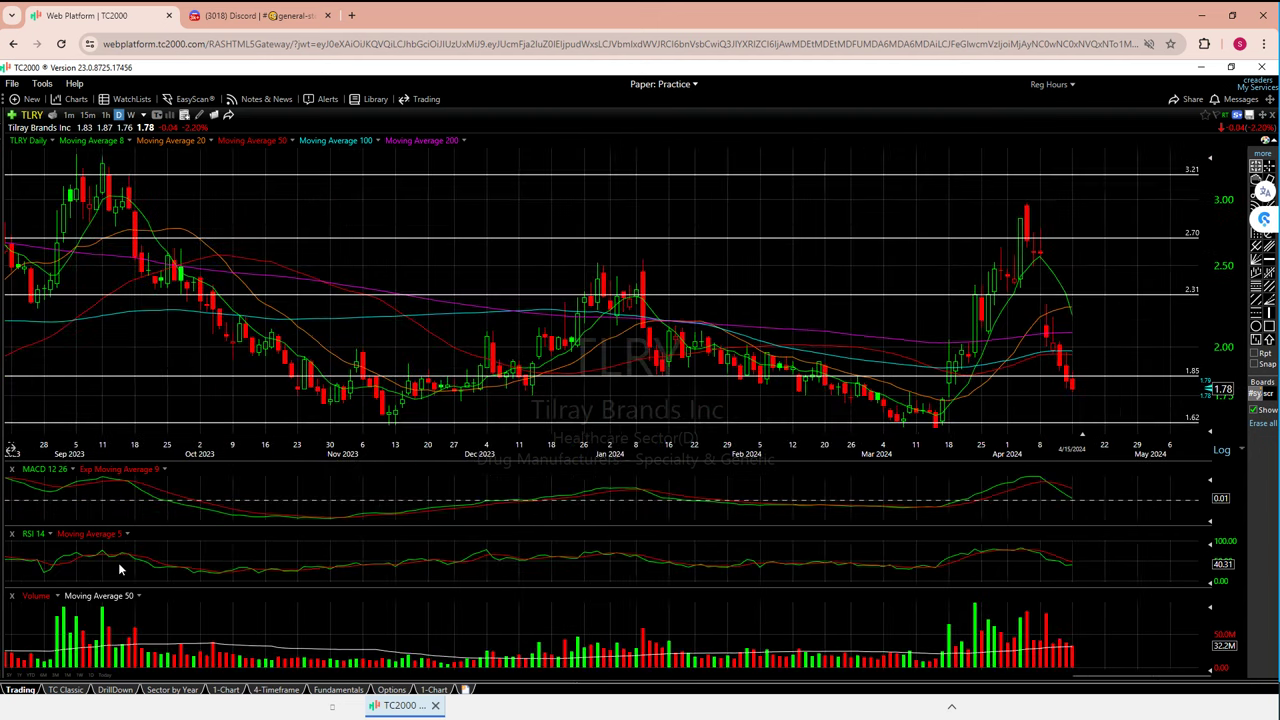
- Inspect the past RSI 14 lows on the TLRY daily chart, including those of August 2023, December 2022 and May 2023
scroll(119, 568, "down", 2)
scroll(119, 568, "down", 3)
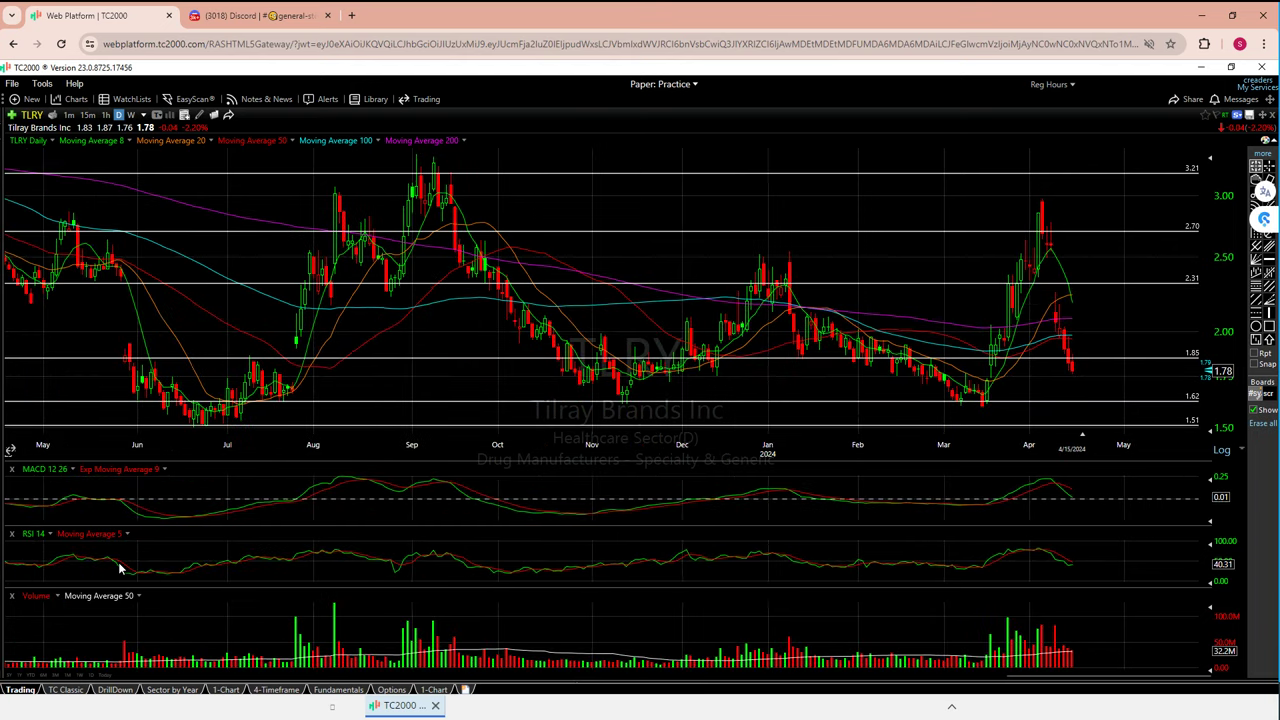
middle_click(463, 578)
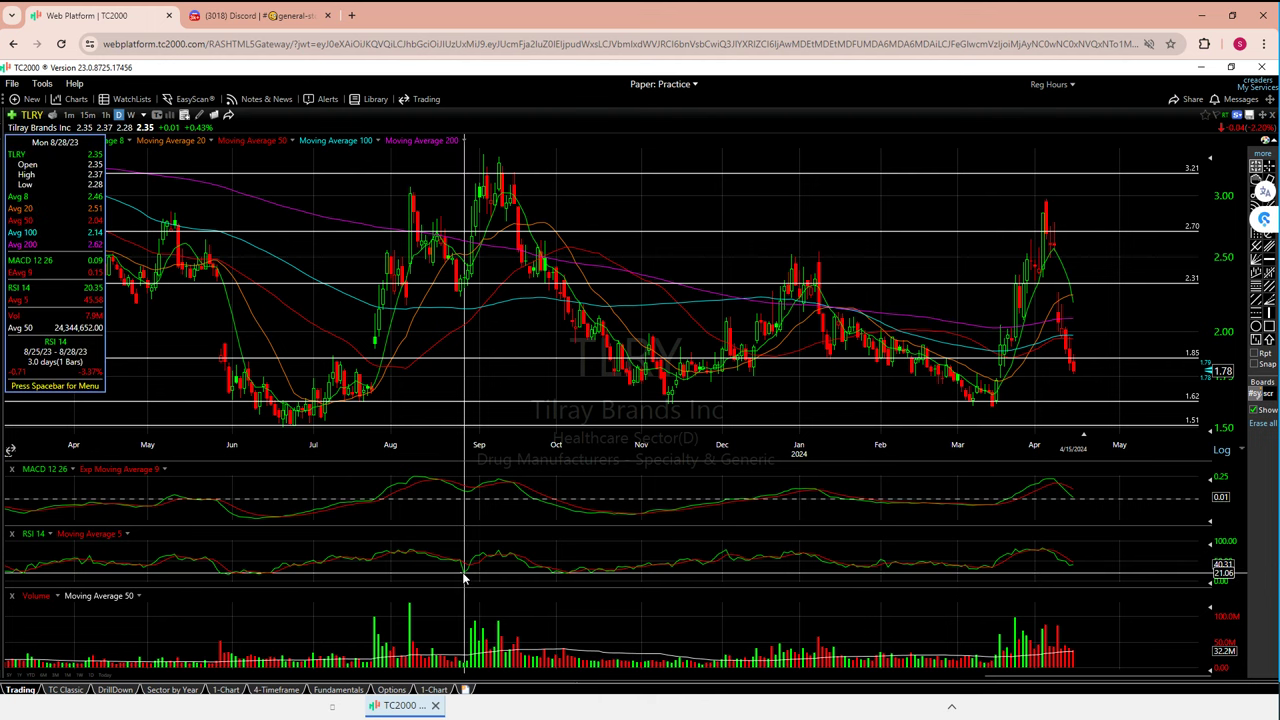
middle_click(282, 588)
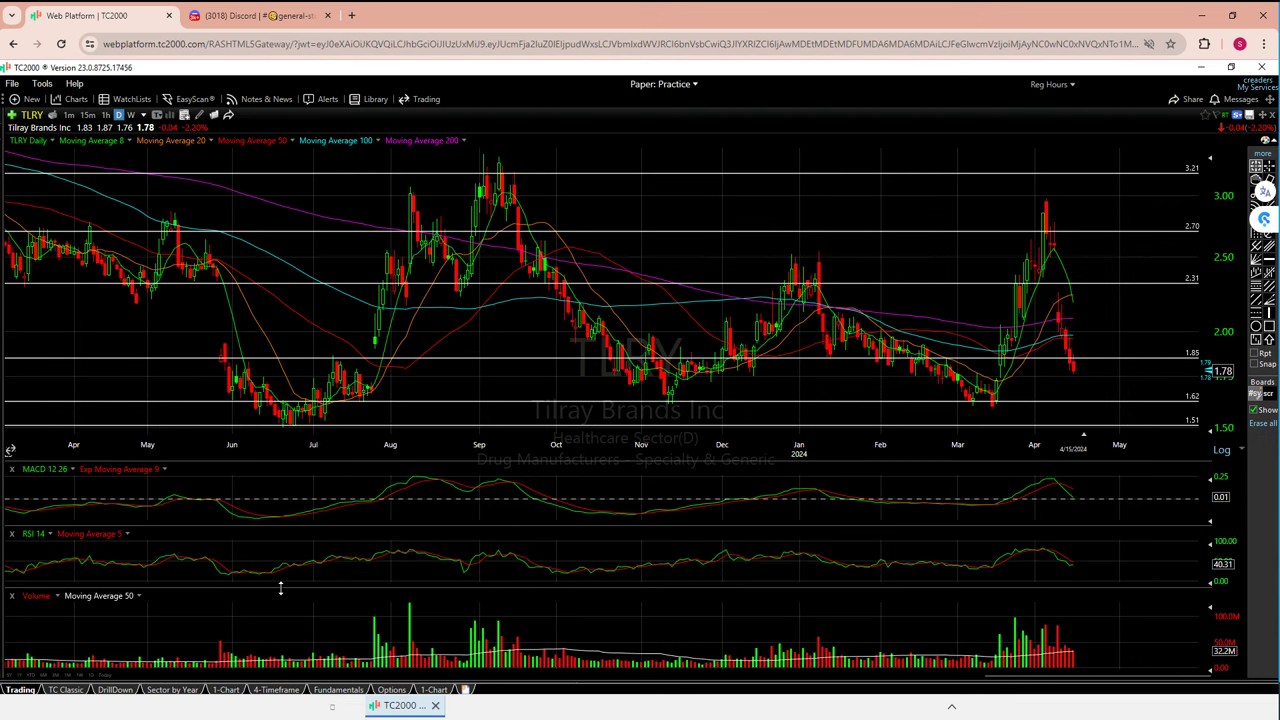
scroll(280, 586, "down", 3)
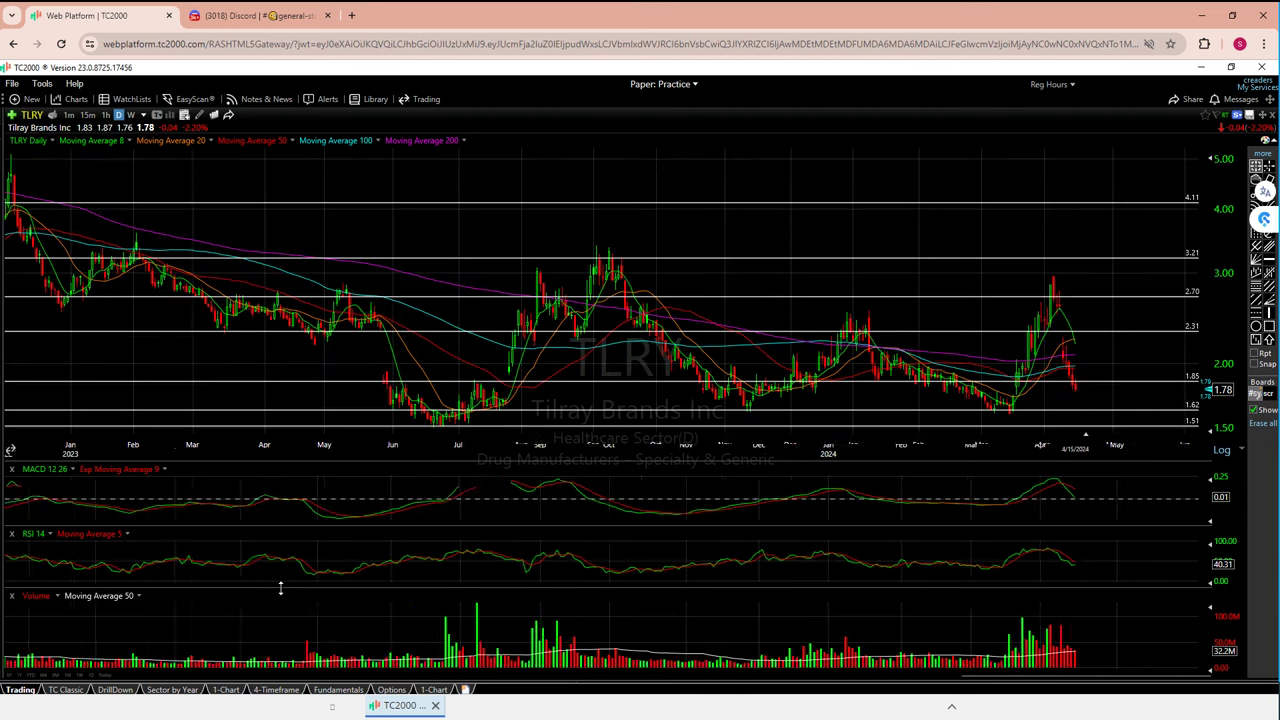
middle_click(55, 585)
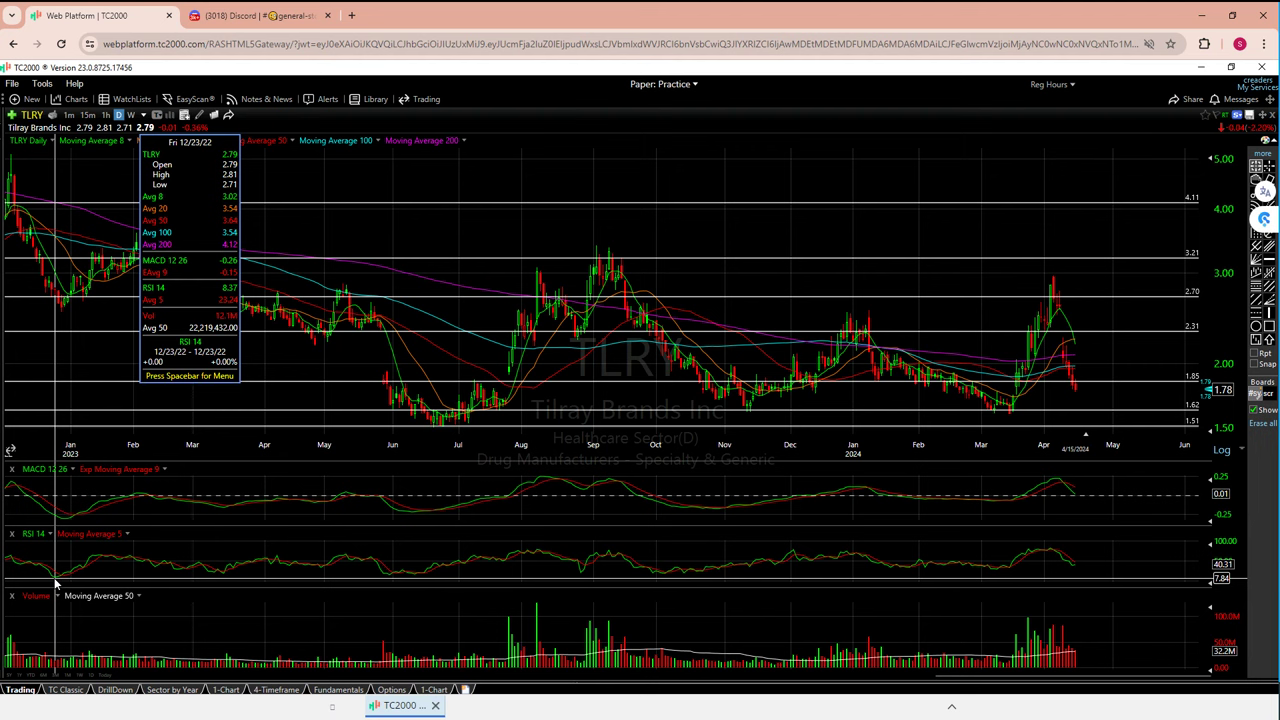
middle_click(57, 580)
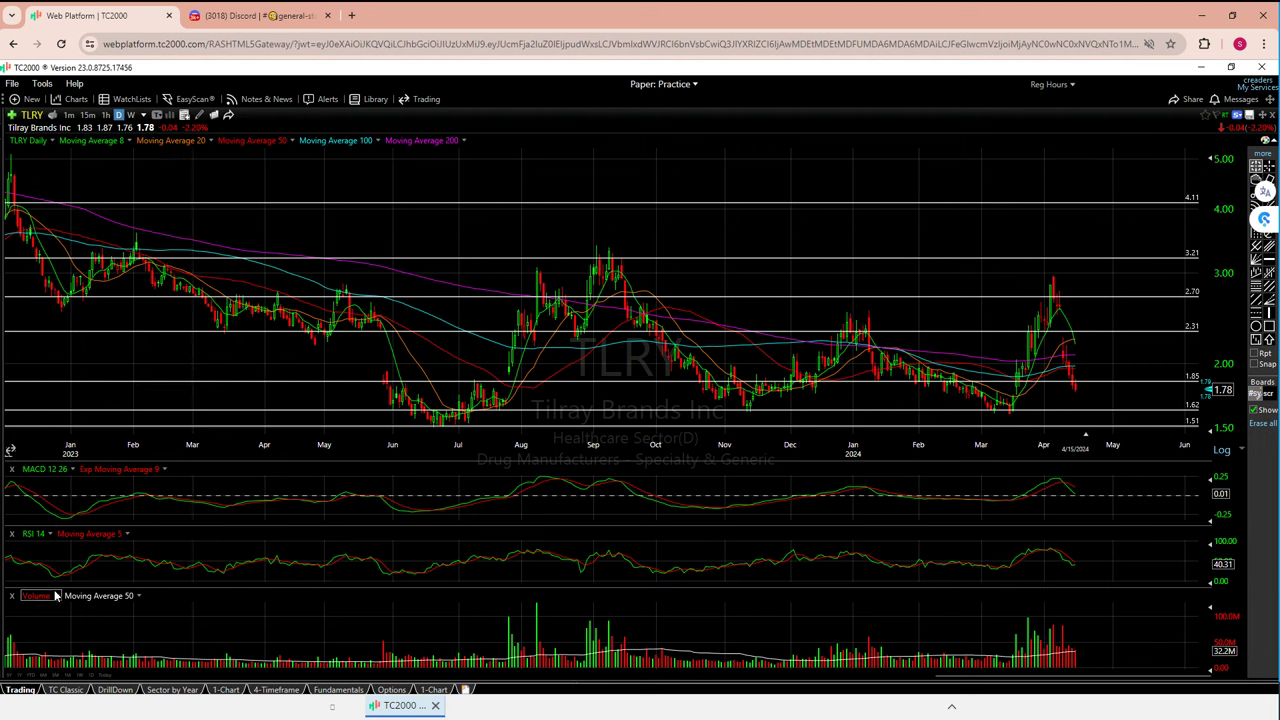
middle_click(388, 580)
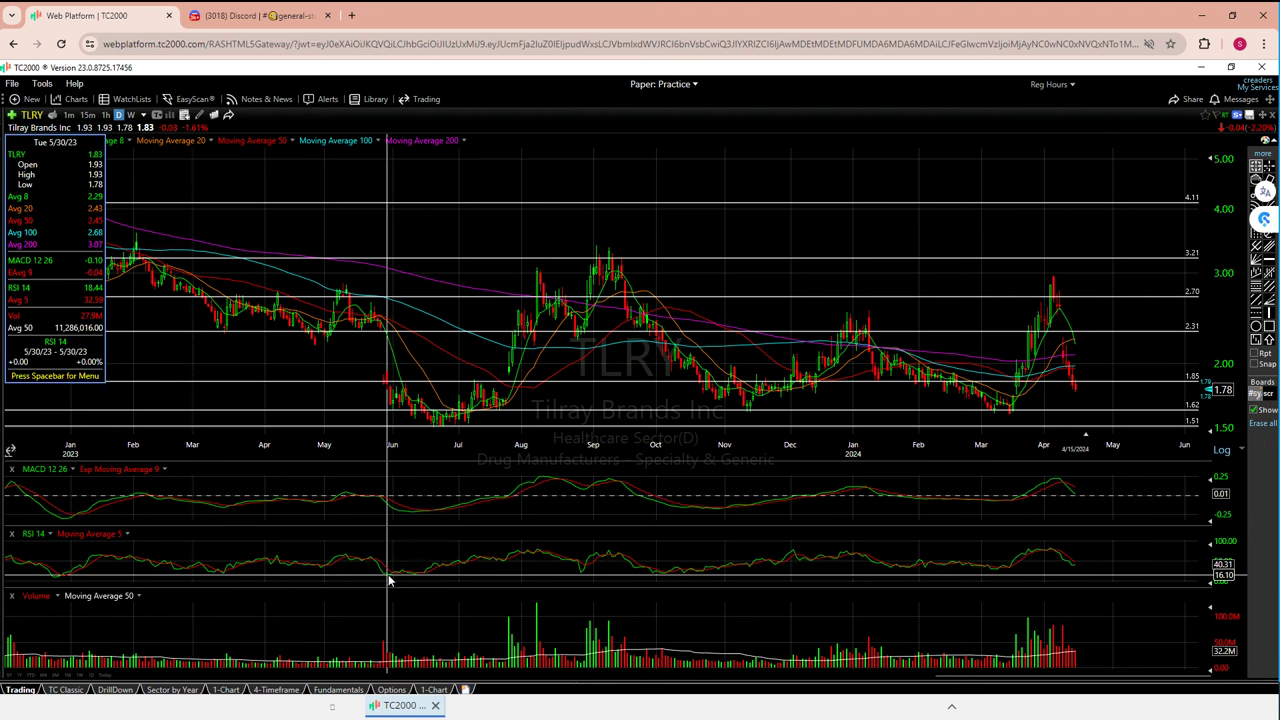
middle_click(1212, 562)
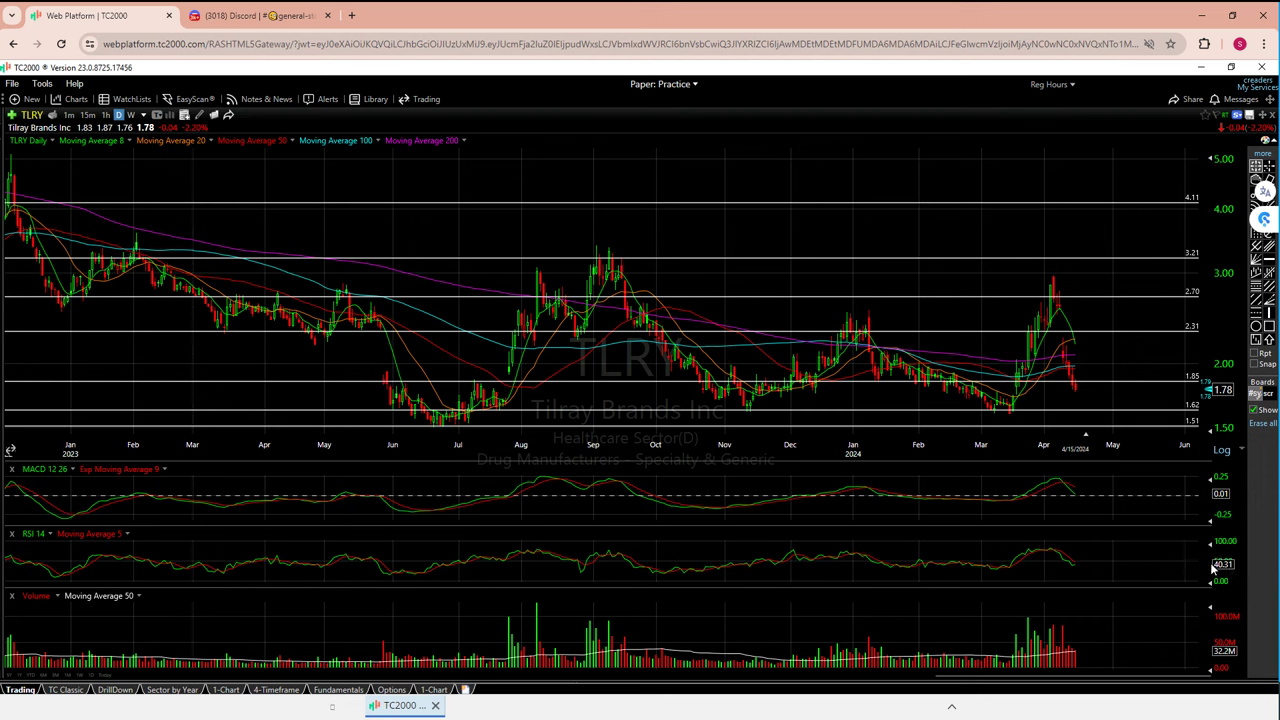
- Read the data of TLRY's mid-March 2024 low candle and compare it with the longer-term daily support levels
scroll(1120, 552, "up", 5)
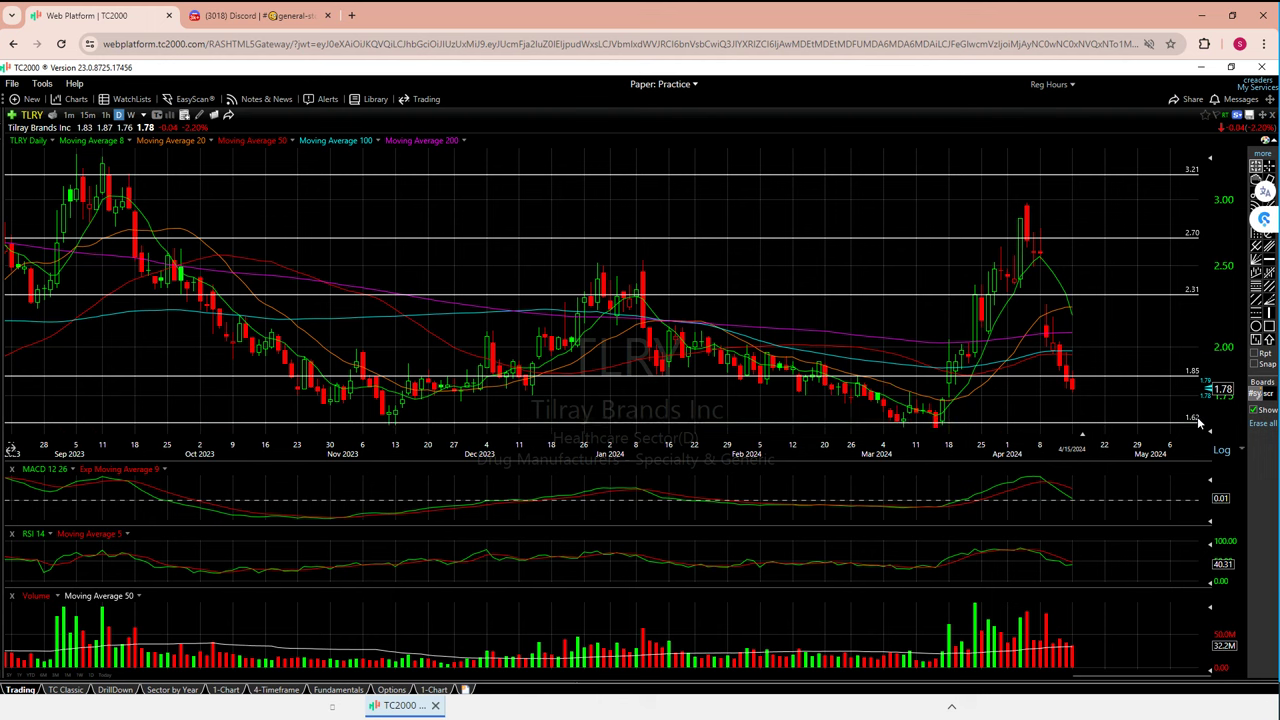
left_click(939, 418)
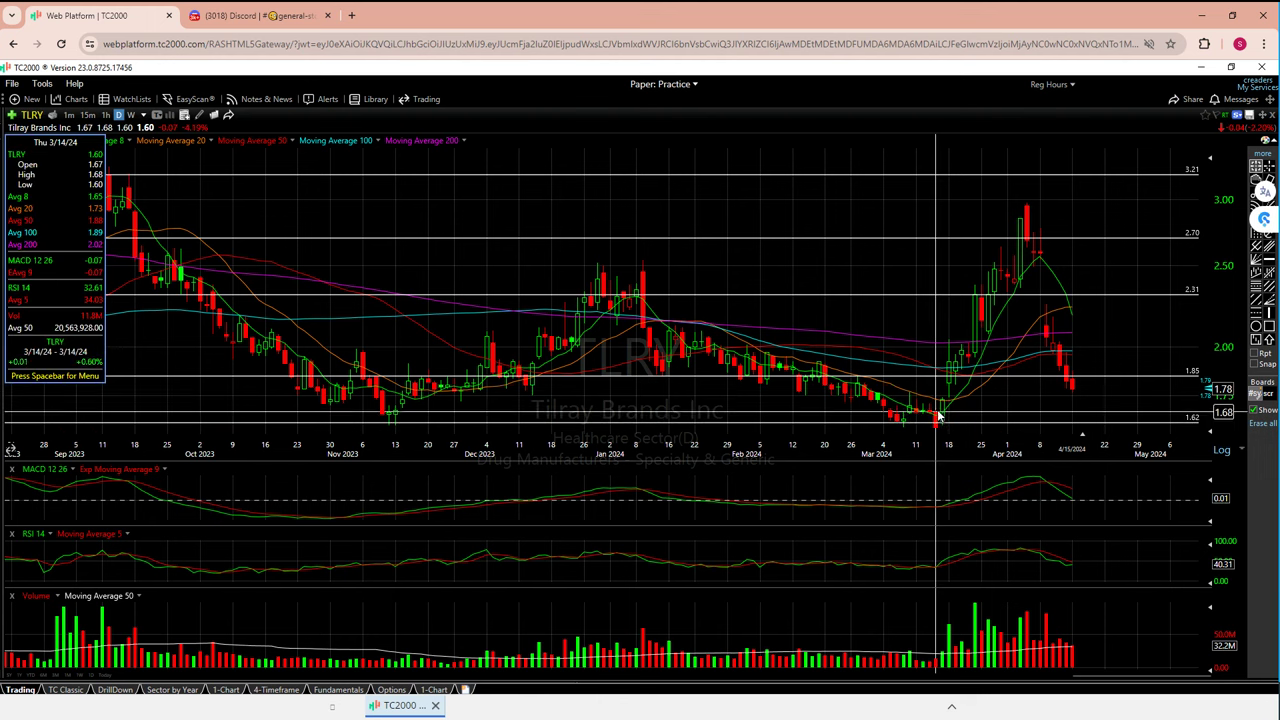
left_click(938, 416)
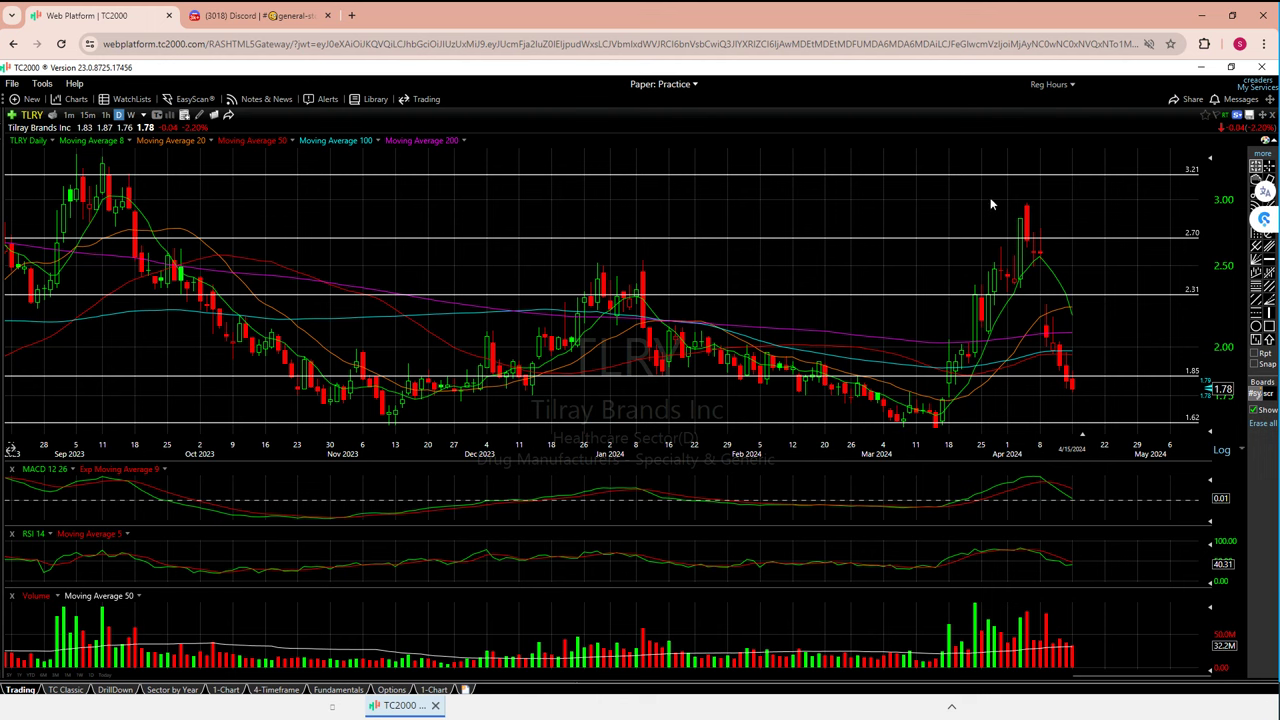
scroll(997, 225, "down", 1)
scroll(997, 228, "down", 2)
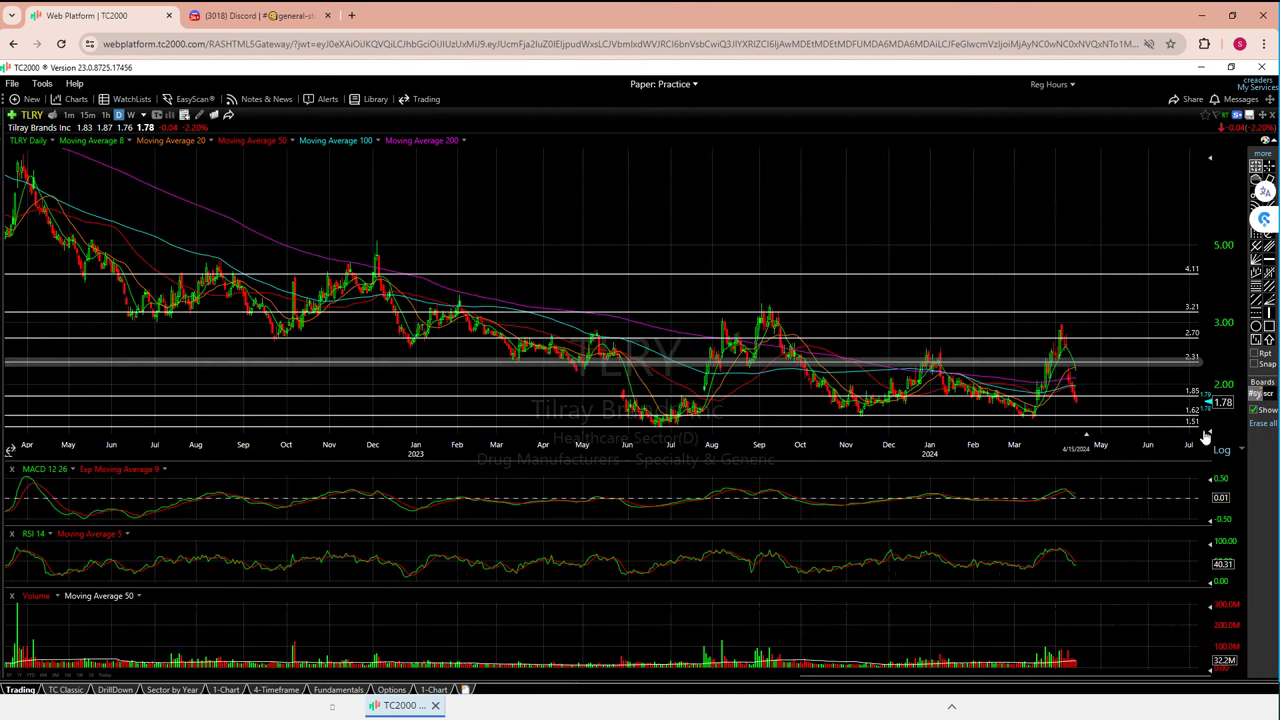
scroll(989, 144, "up", 3)
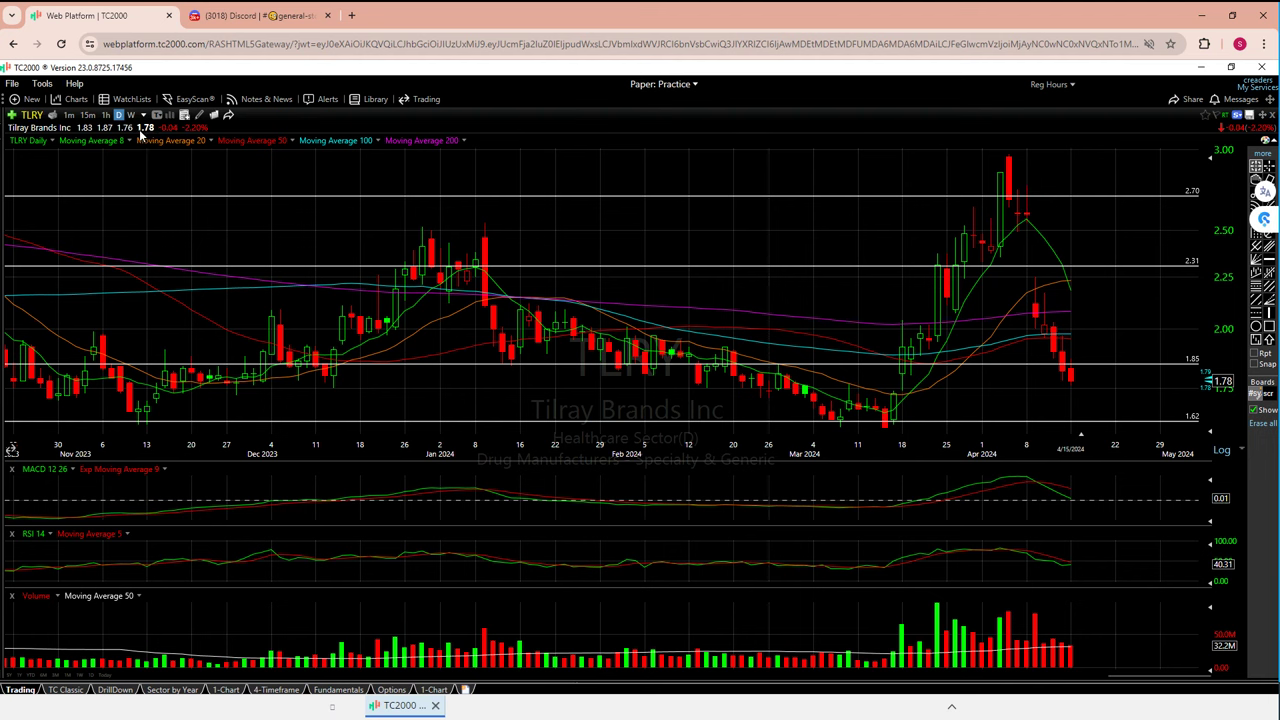
- Review TLRY's price and volume on the weekly timeframe and return the chart to daily
left_click(130, 115)
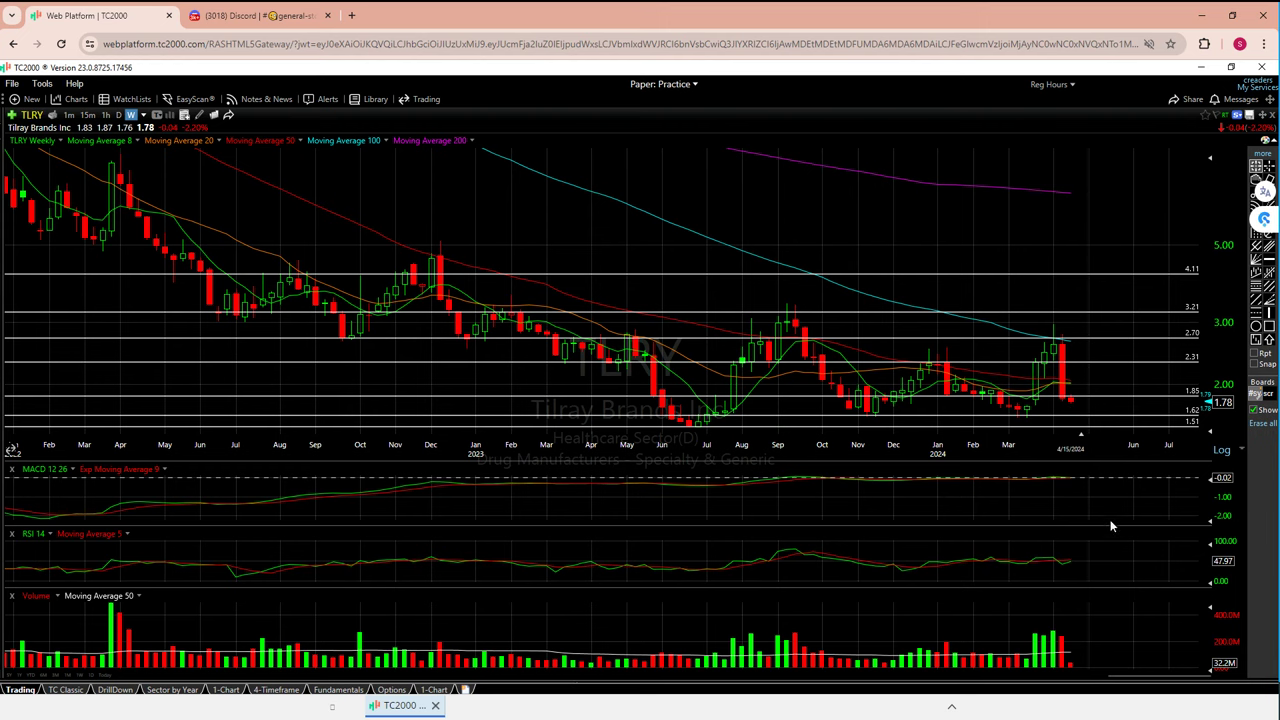
scroll(1190, 505, "up", 3)
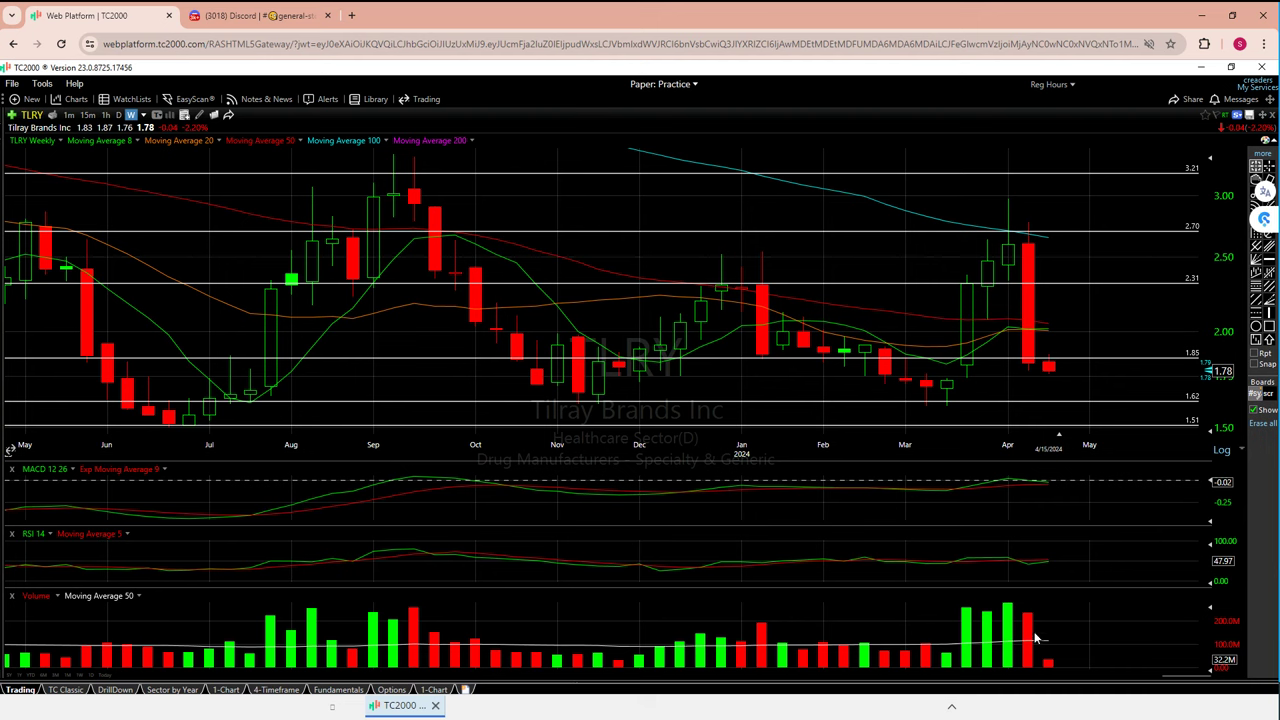
left_click(118, 115)
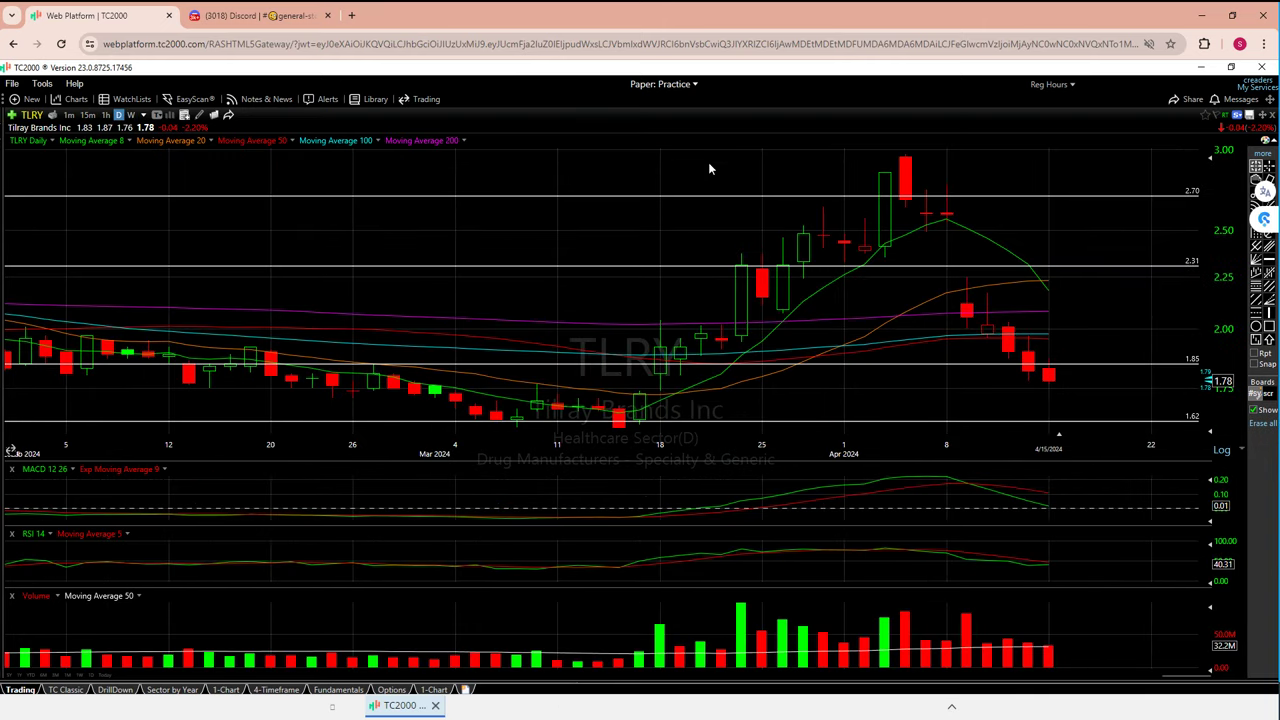
left_click(675, 167)
- Change the chart symbol to CGC, Canopy Growth Corporation
left_click(33, 117)
type("cgc")
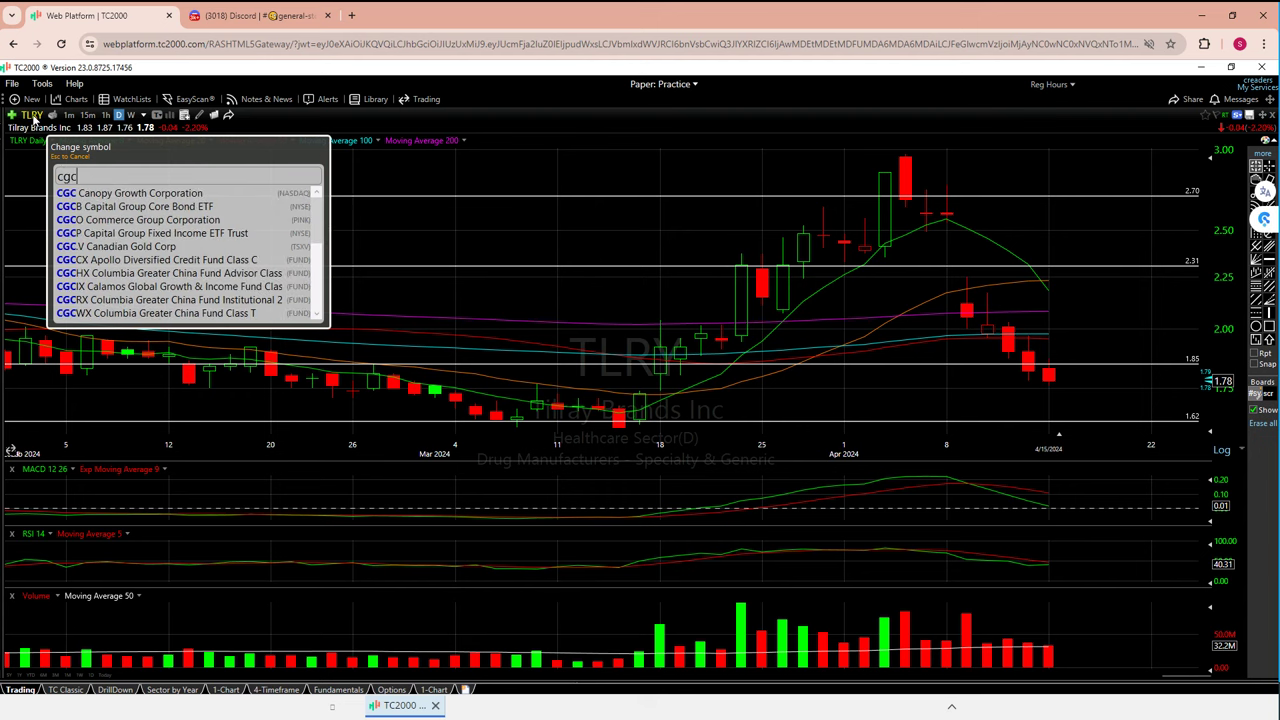
key("Return")
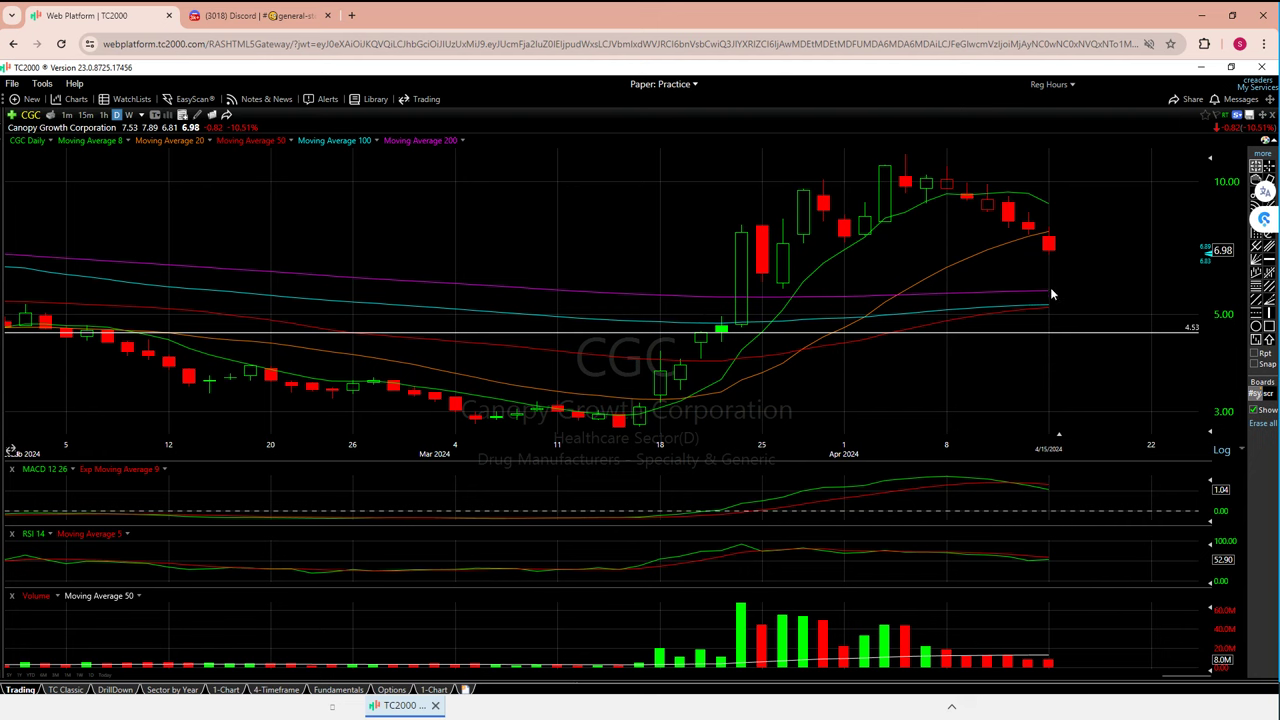
- Read the price and moving average data of CGC's April 15, 2024 candle on the daily chart
mouse_move(1050, 288)
mouse_move(784, 278)
left_click(1054, 202)
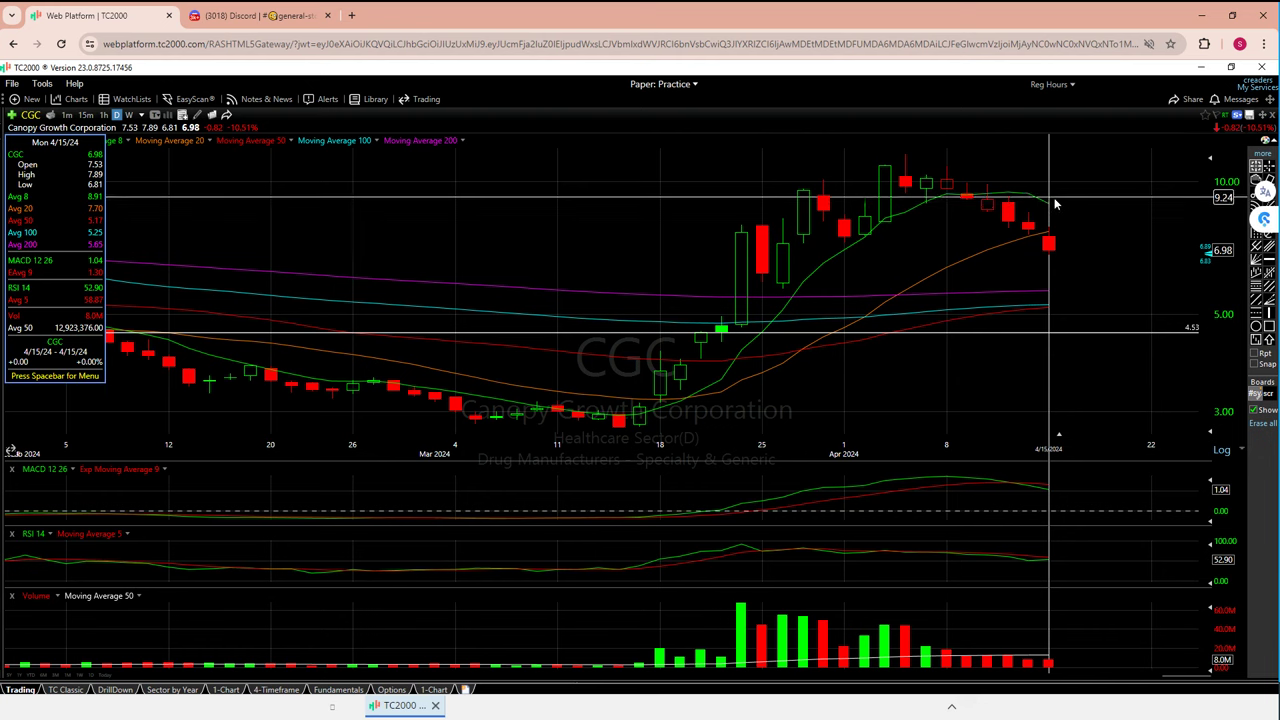
left_click(1056, 204)
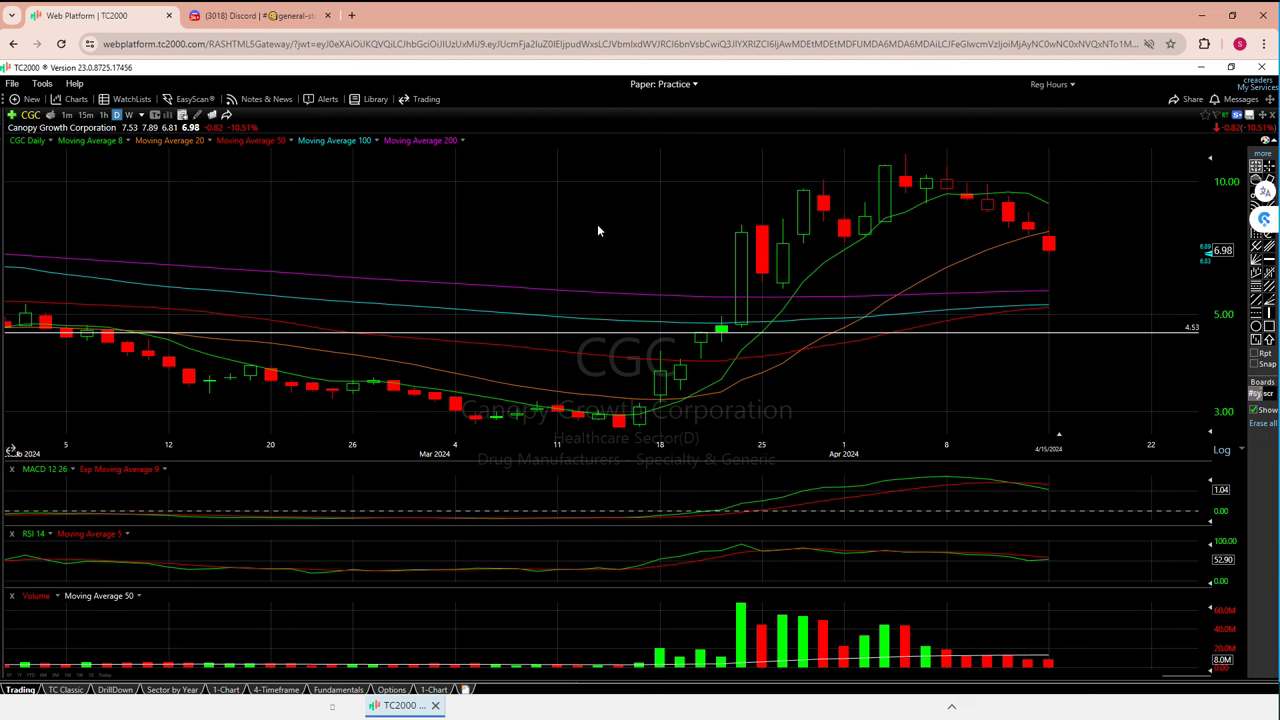
- Check CGC on the weekly timeframe, return to daily, and inspect the 20-day and 8-day averages at the latest candle
left_click(128, 115)
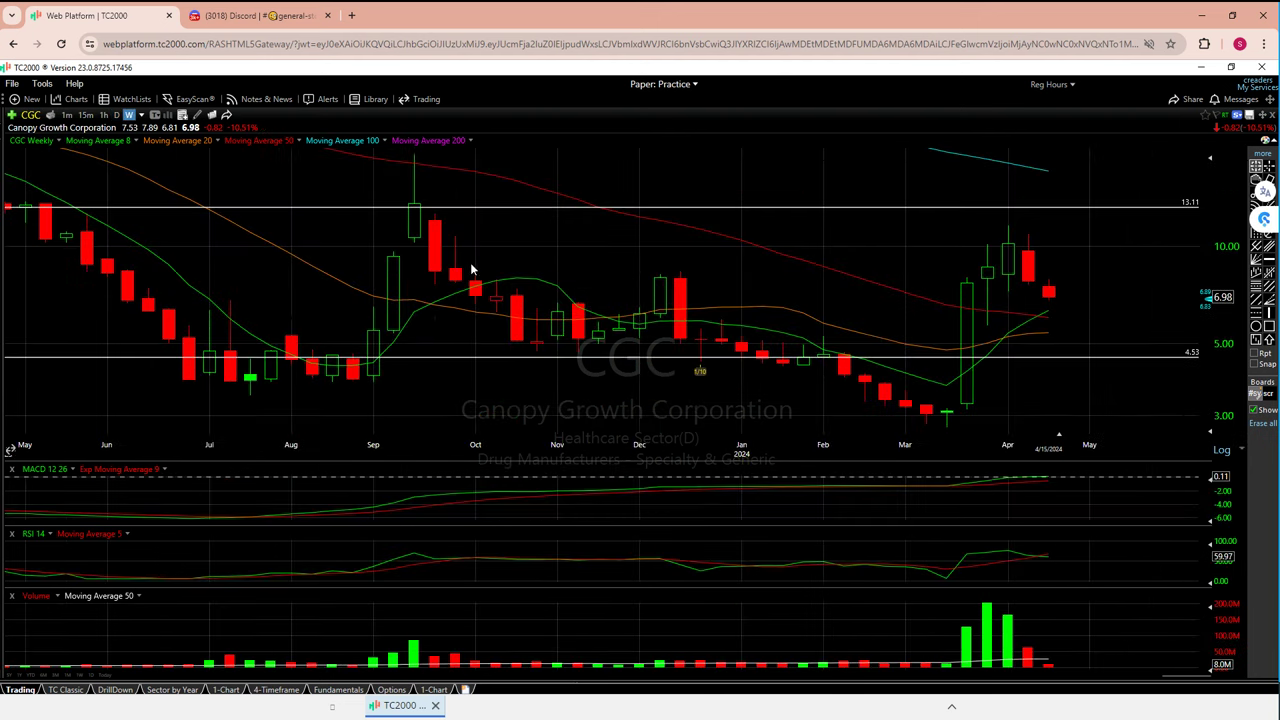
left_click(116, 115)
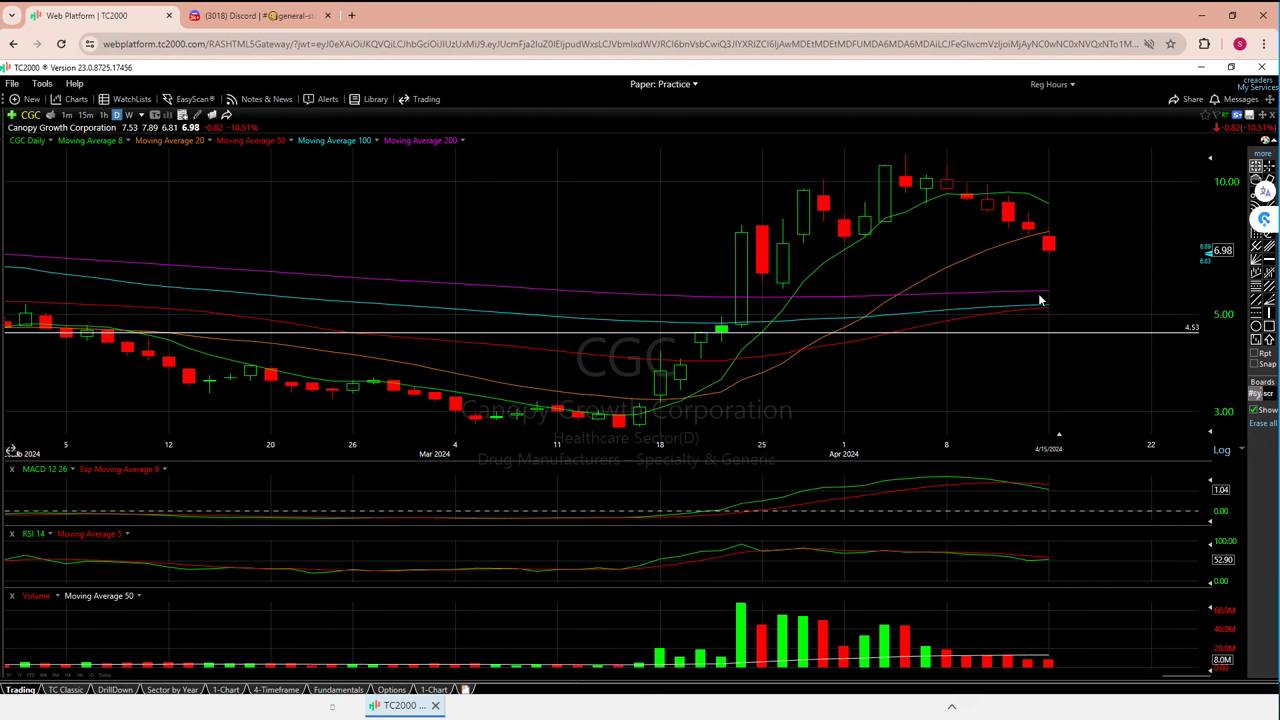
left_click(1058, 237)
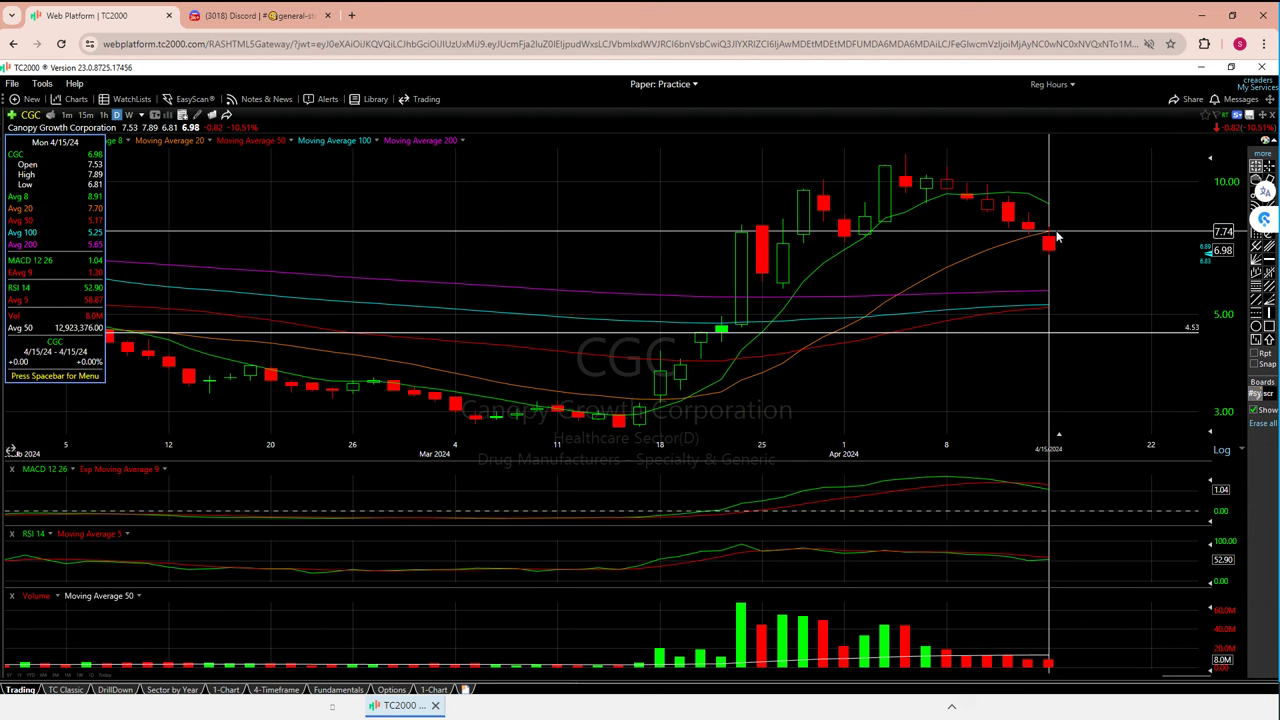
left_click(559, 150)
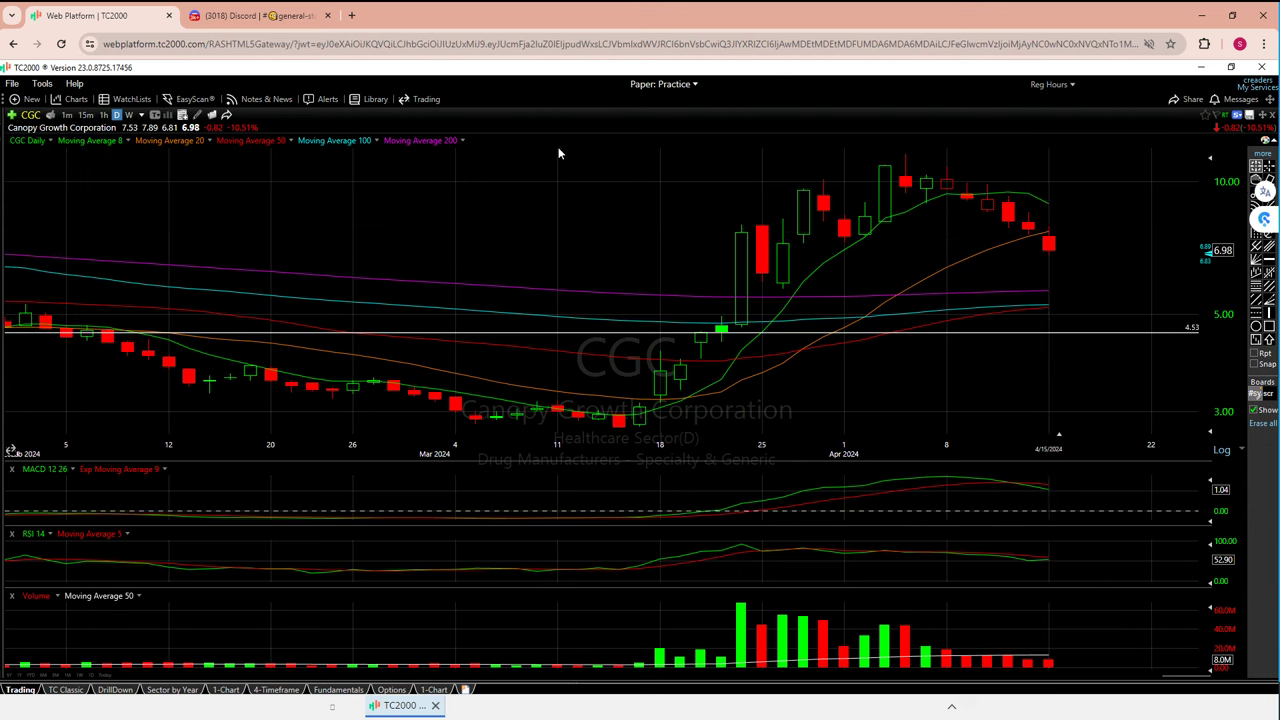
left_click(1050, 200)
left_click(84, 154)
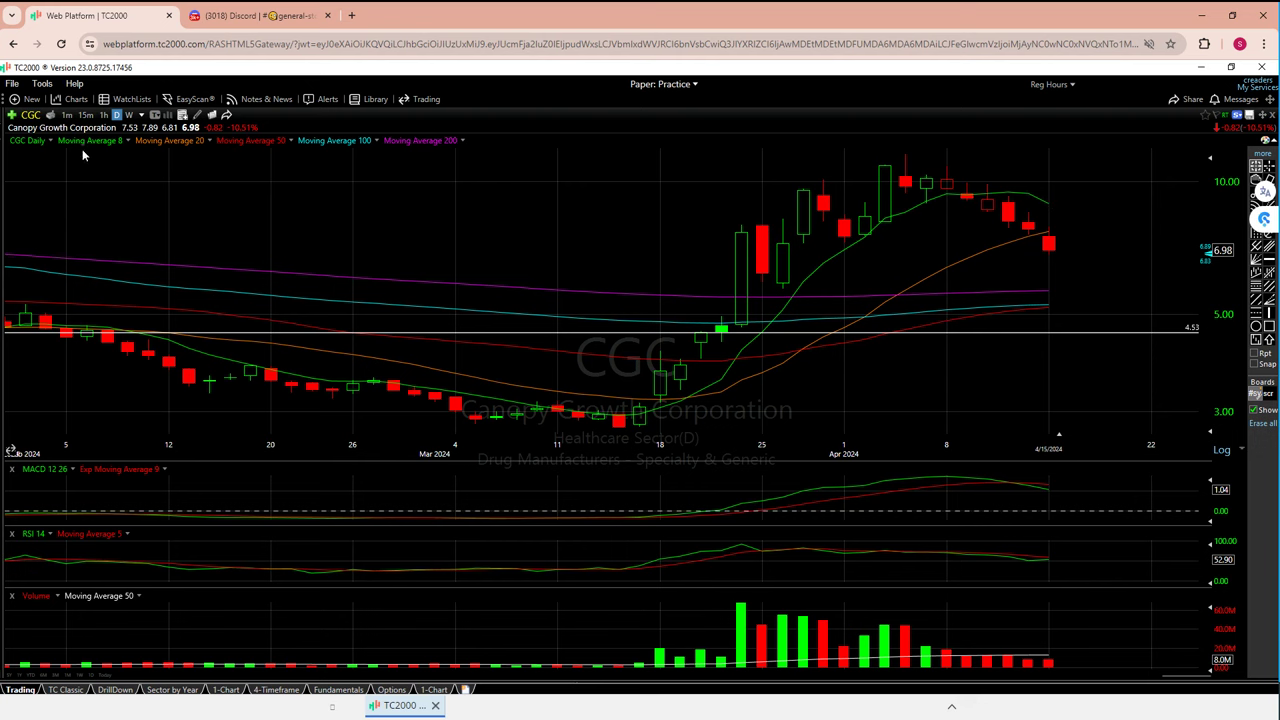
- Change the chart symbol to SNDL, SNDL Inc
left_click(32, 116)
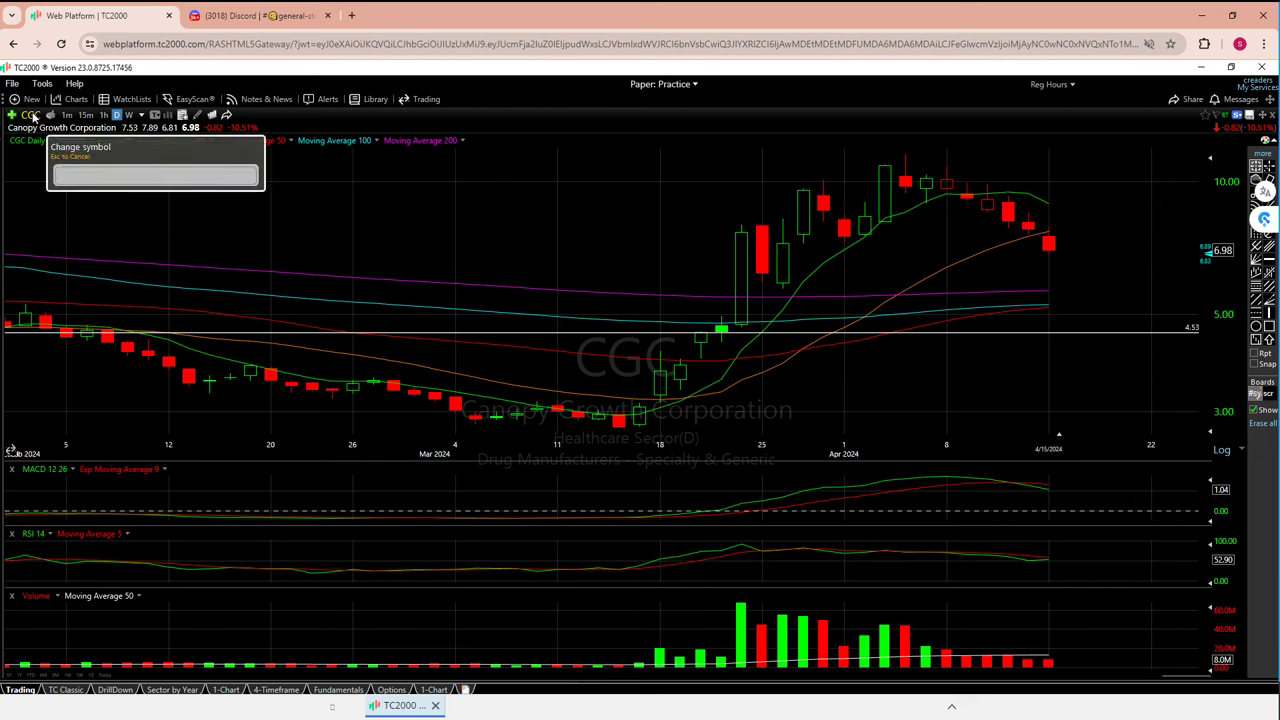
type("Sndl")
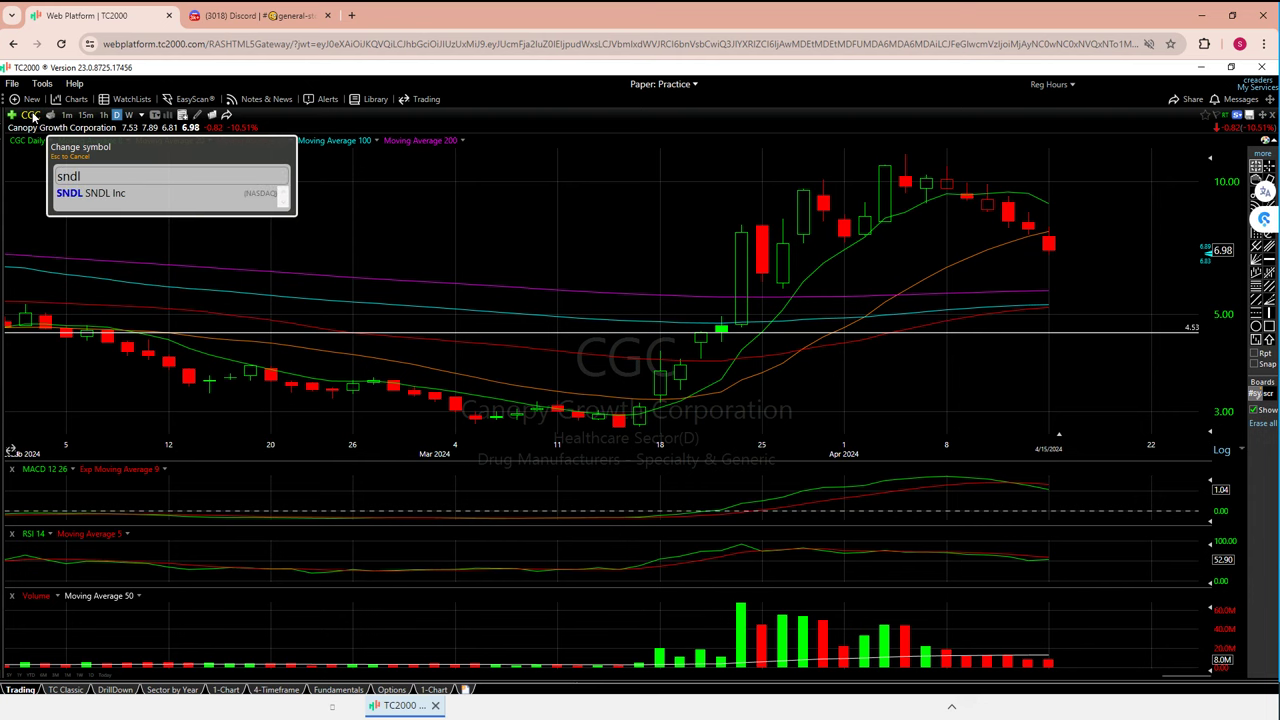
key("Return")
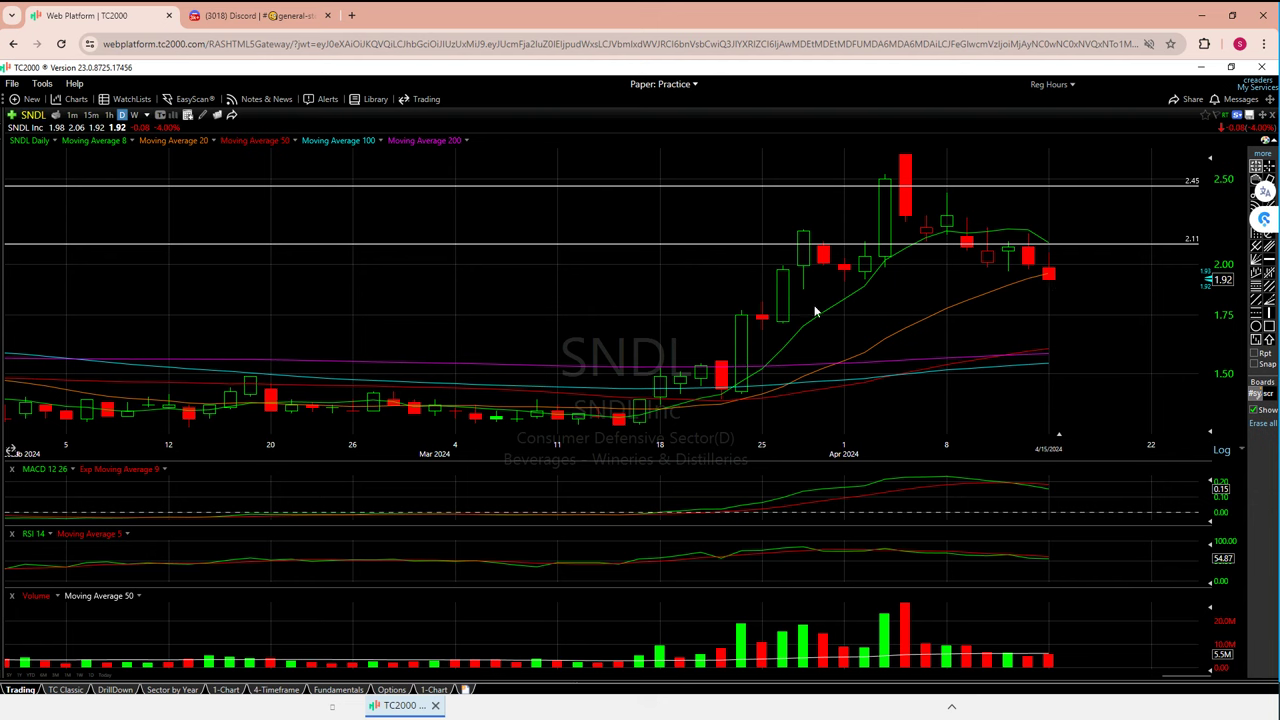
- Switch the SNDL chart to the weekly timeframe and read the 8-week moving average at the April 15, 2024 candle
left_click(1047, 353)
left_click(134, 115)
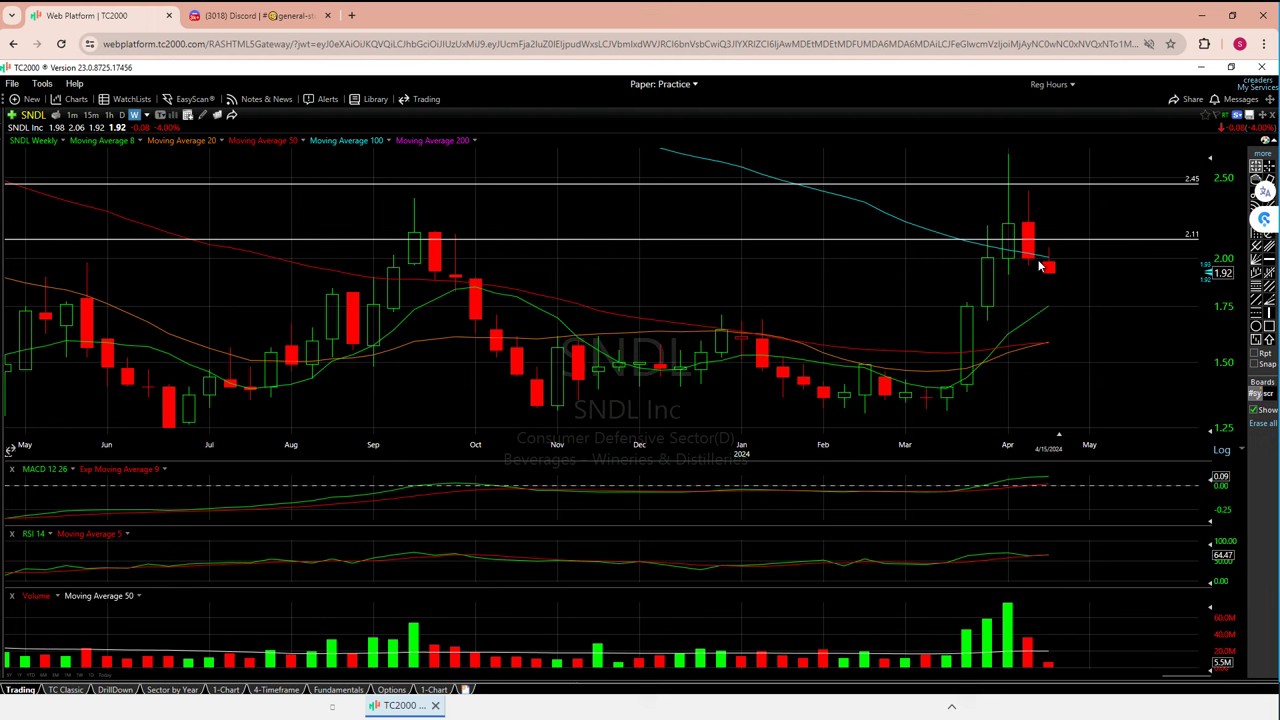
mouse_move(1049, 313)
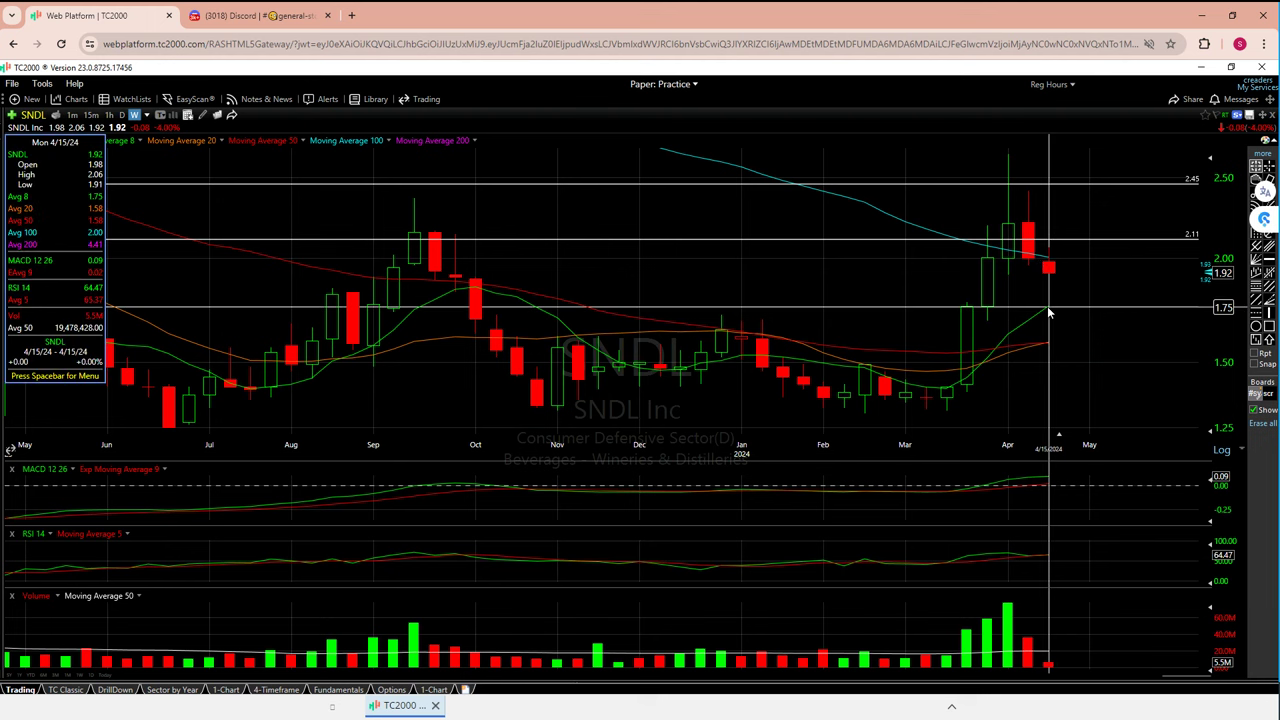
- Return the SNDL chart to the daily timeframe, and change the chart symbol to HITI, High Tide Inc
key("d")
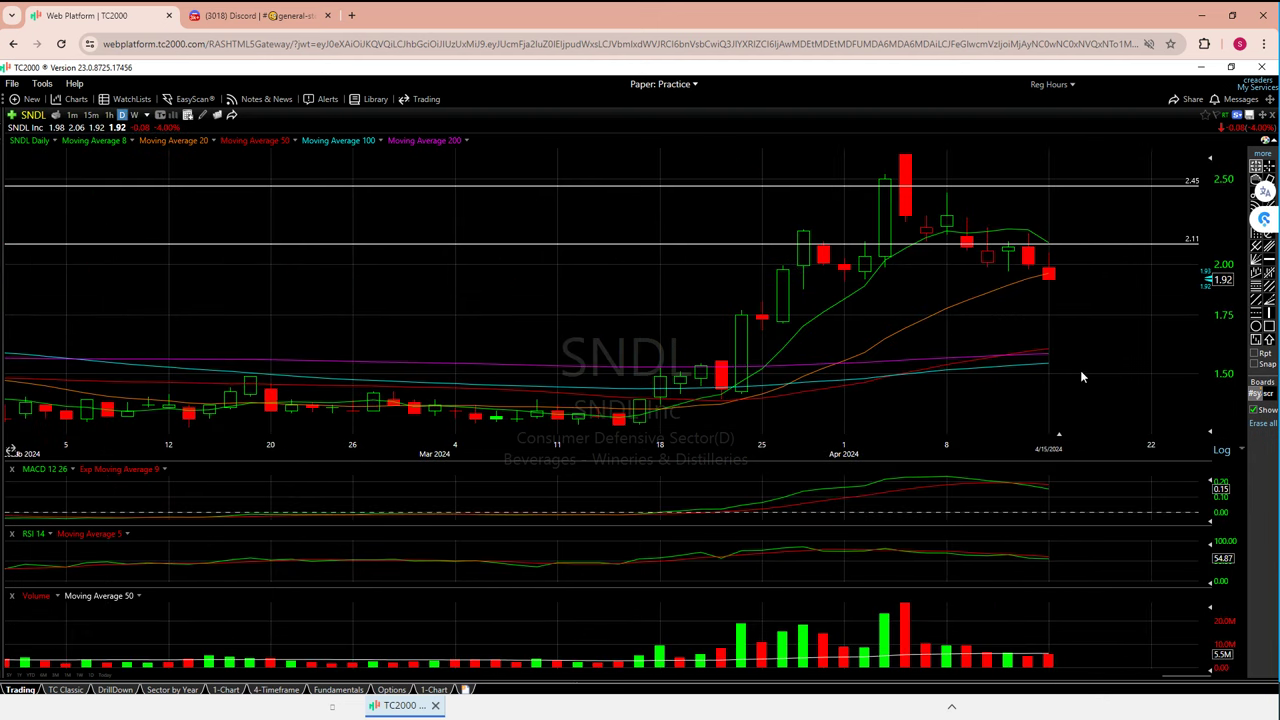
mouse_move(1046, 352)
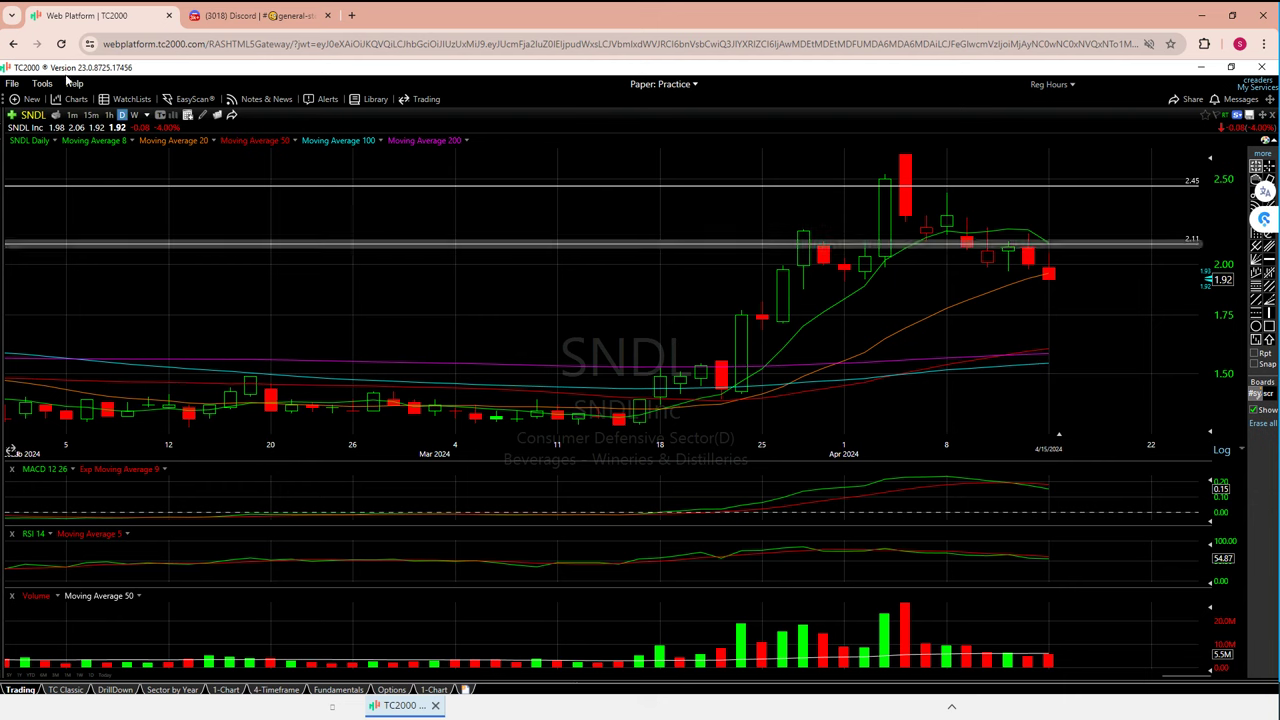
left_click(33, 115)
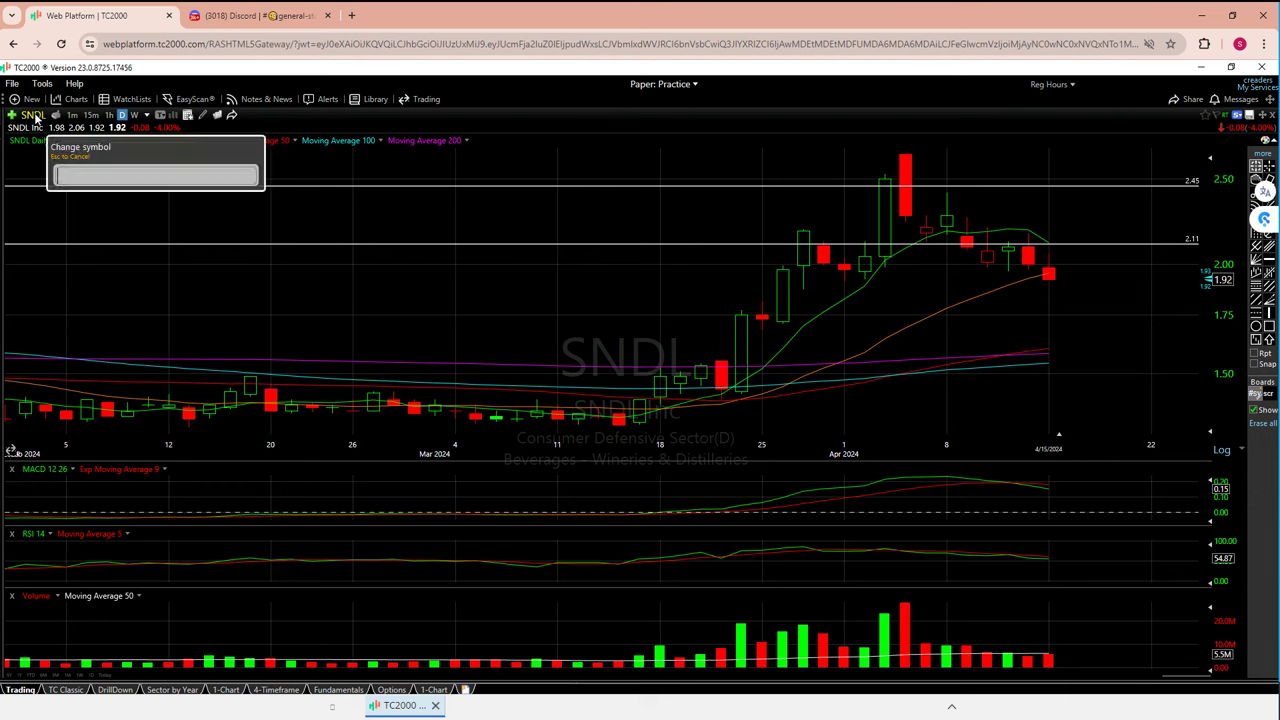
type("HITI")
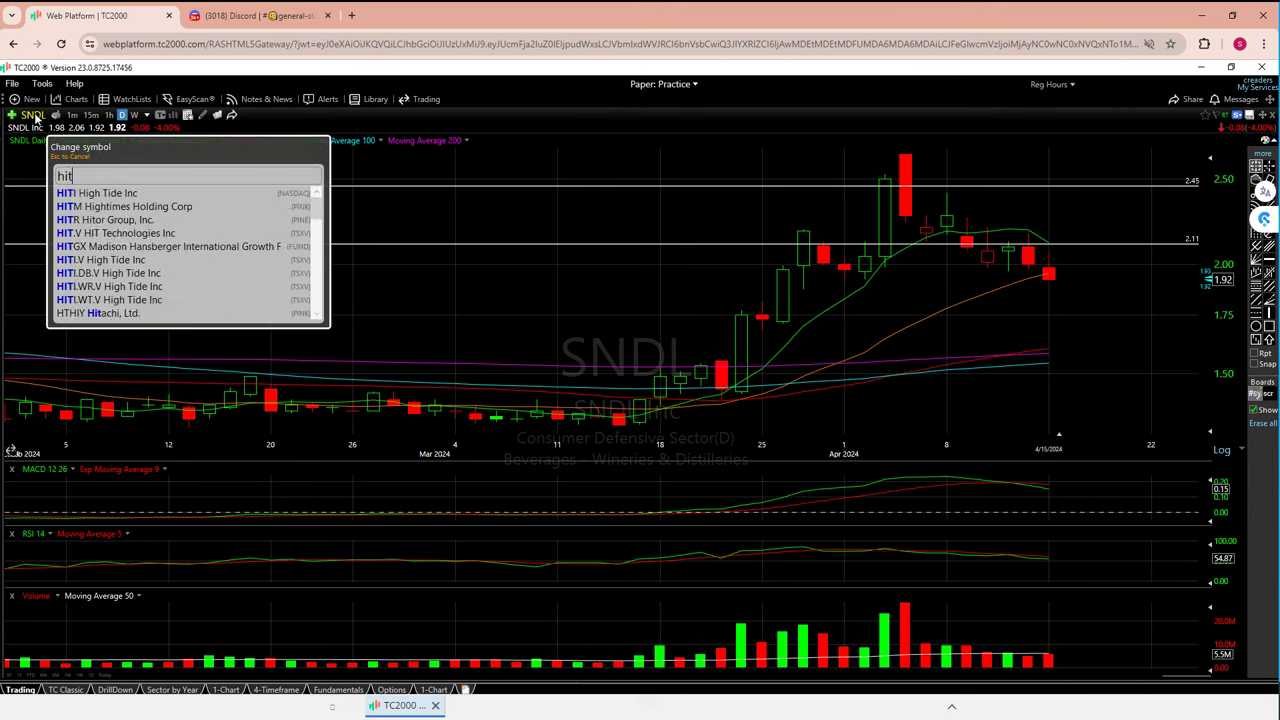
key("Return")
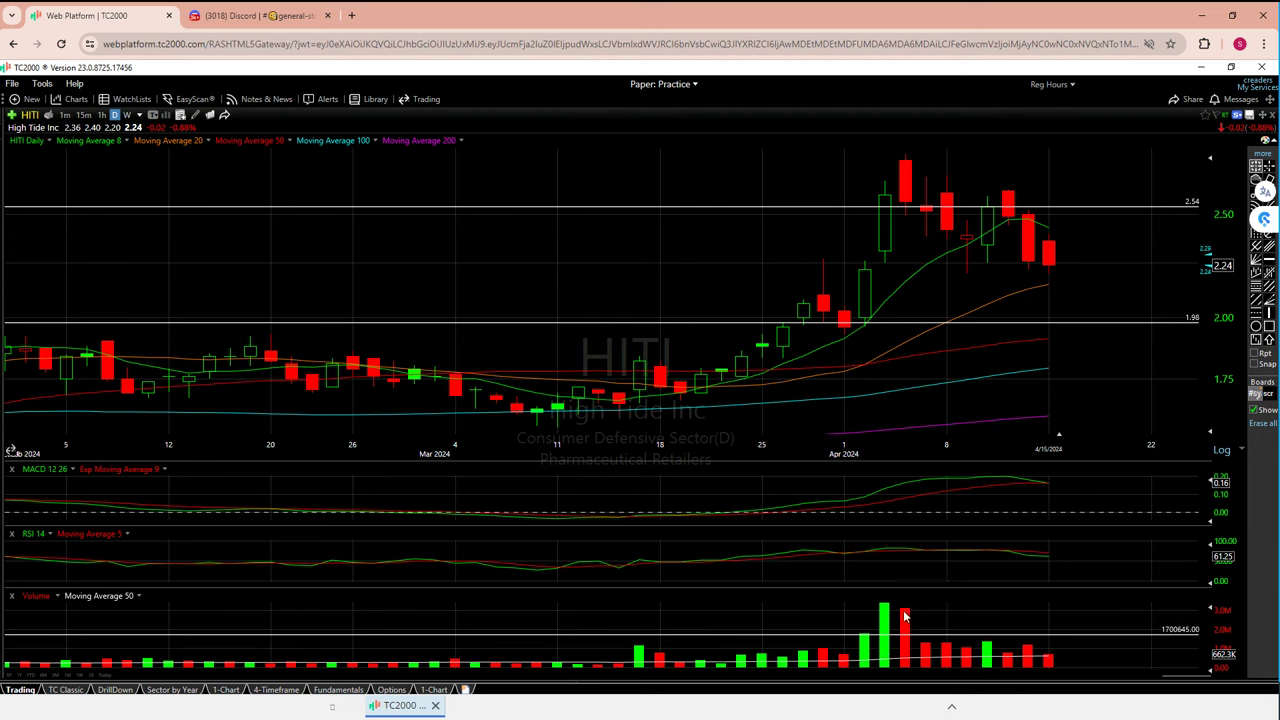
- Delete the horizontal line from HITI's volume pane and review the daily chart's price history back to June 2023
right_click(1058, 637)
left_click(1100, 686)
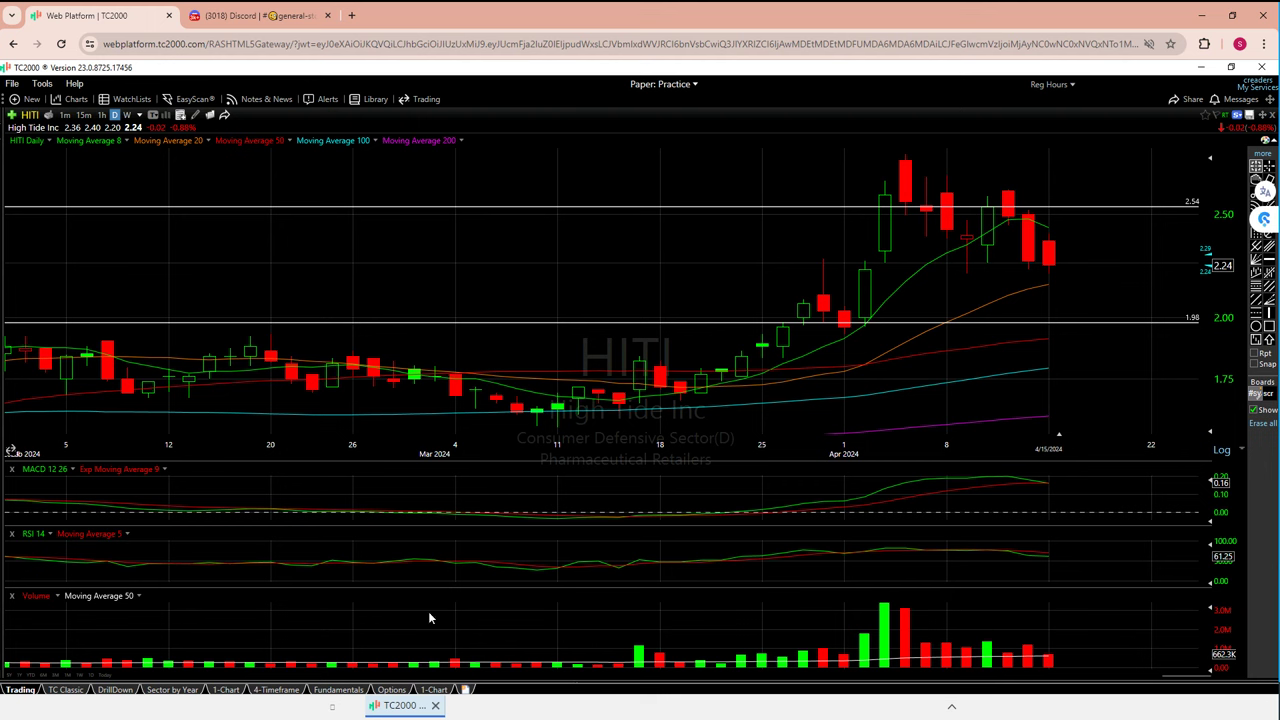
scroll(267, 611, "down", 5)
scroll(267, 616, "down", 5)
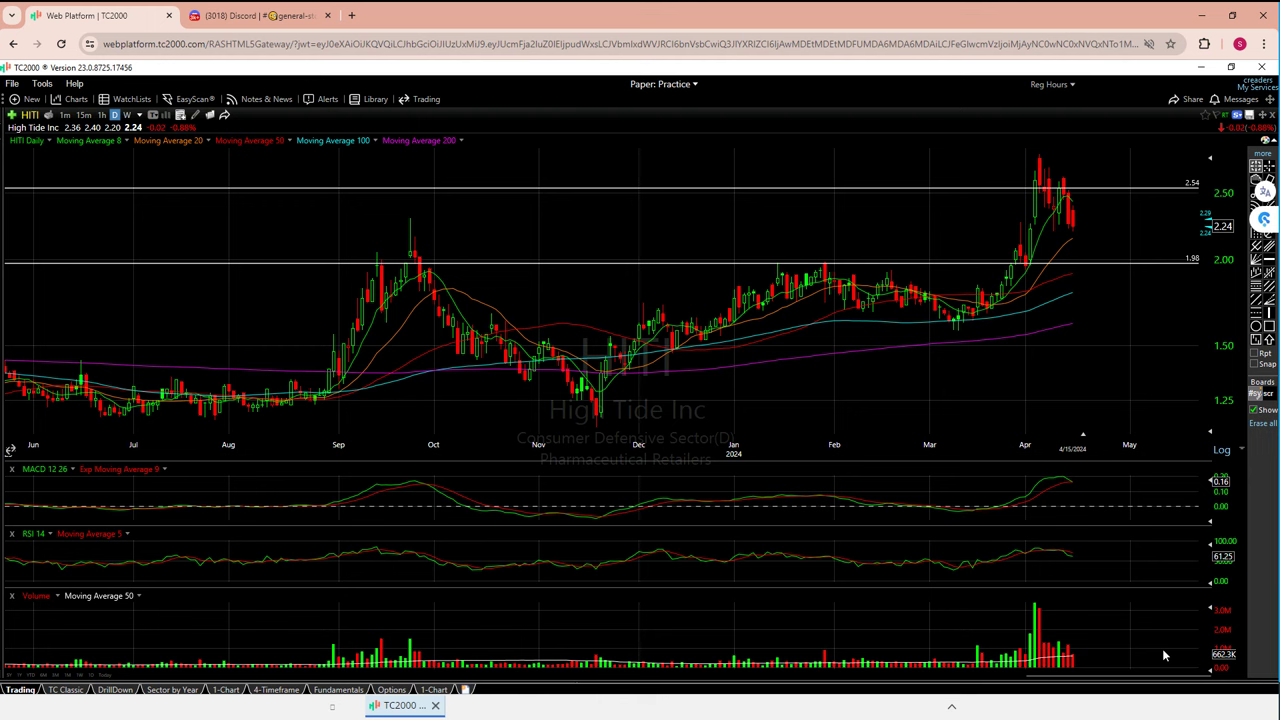
scroll(1086, 366, "up", 5)
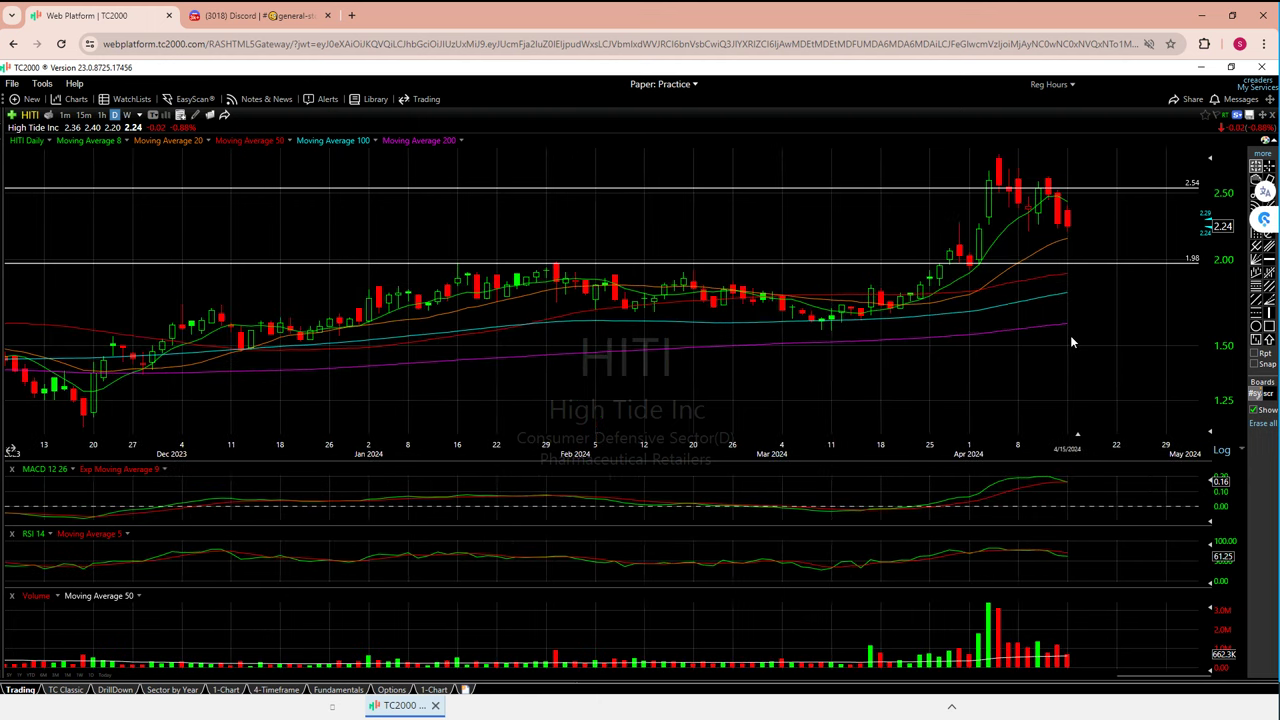
scroll(1070, 338, "up", 2)
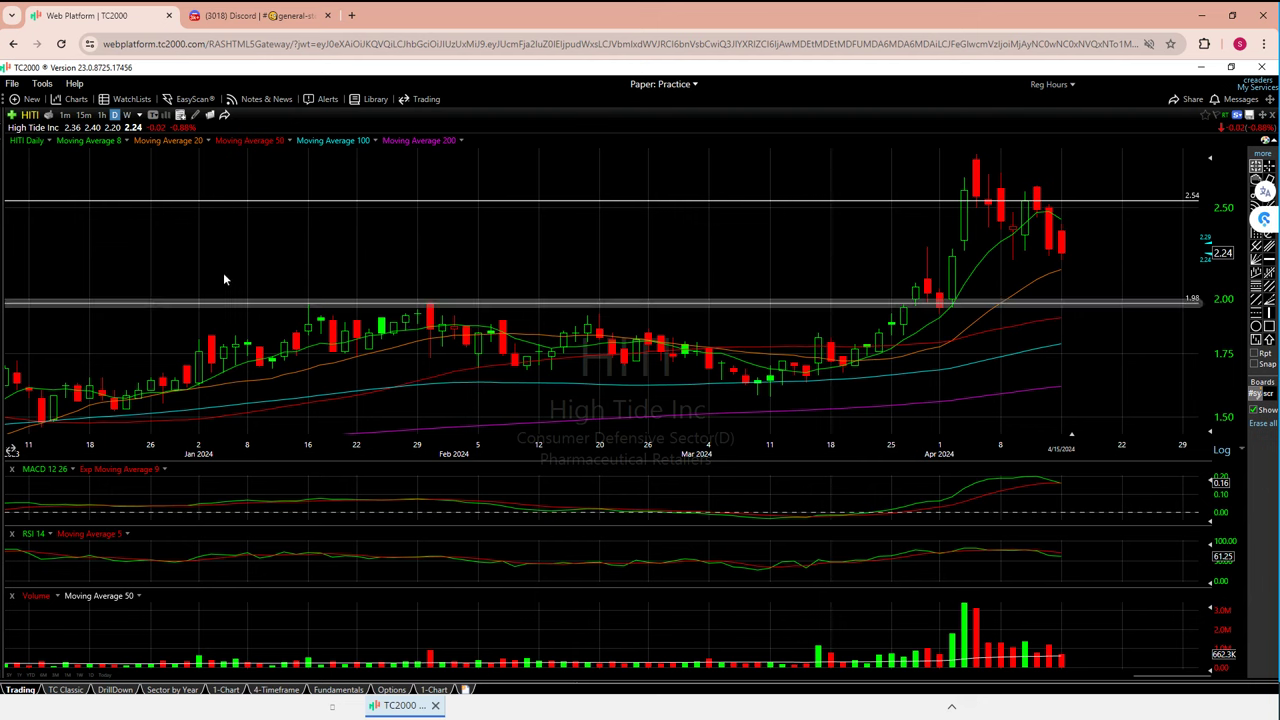
- Change the chart symbol to ACB, Aurora Cannabis Inc, and inspect the lower horizontal price line
left_click(30, 115)
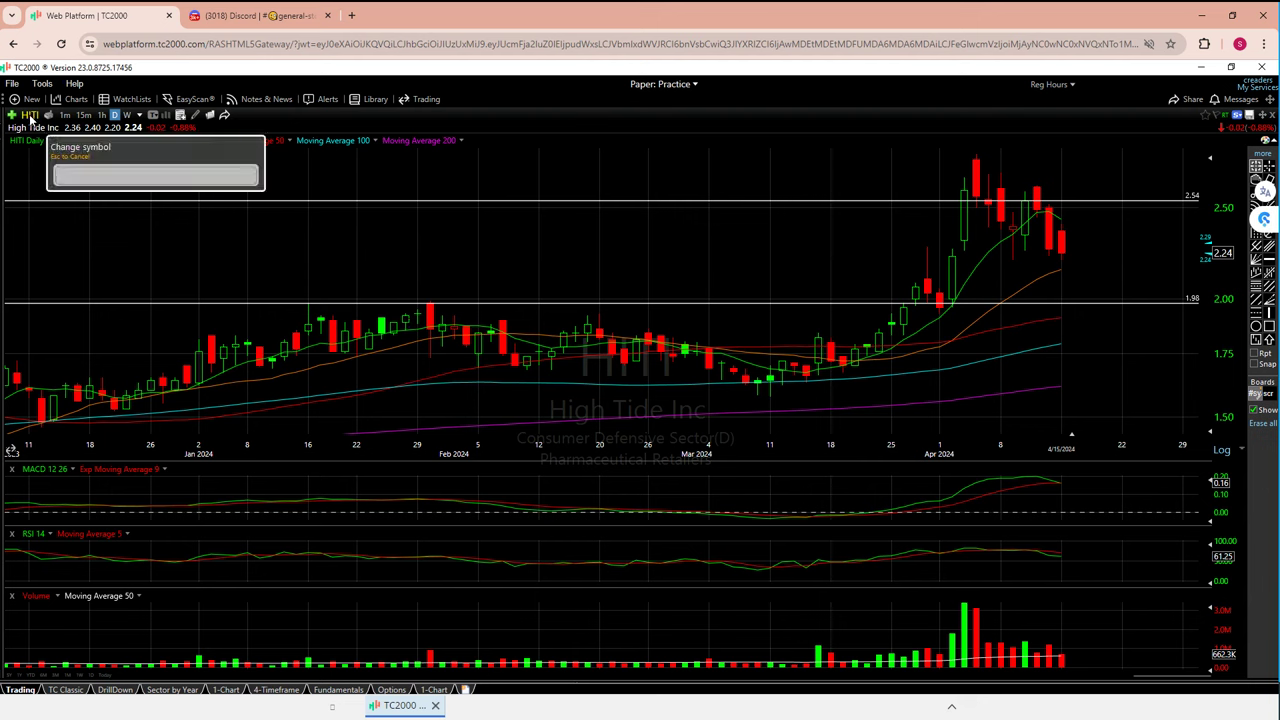
type("msos")
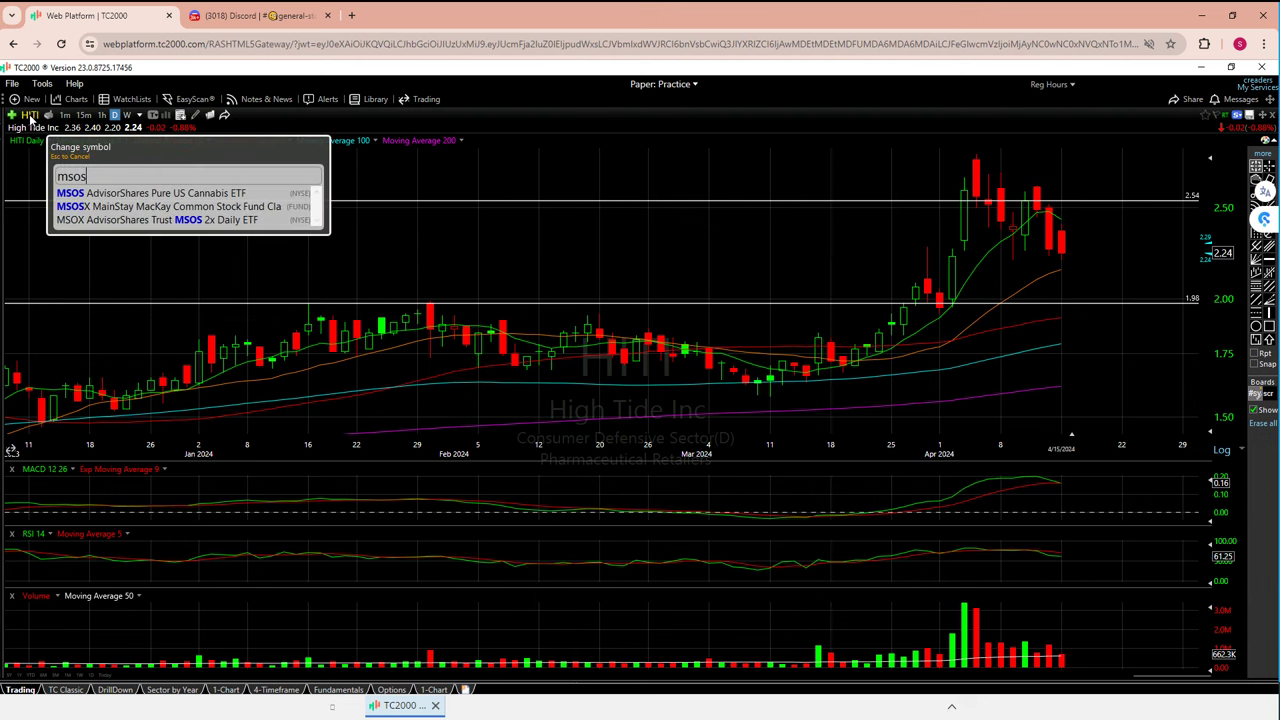
key("BackSpace")
key("BackSpace")
key("BackSpace")
key("BackSpace")
type("acb")
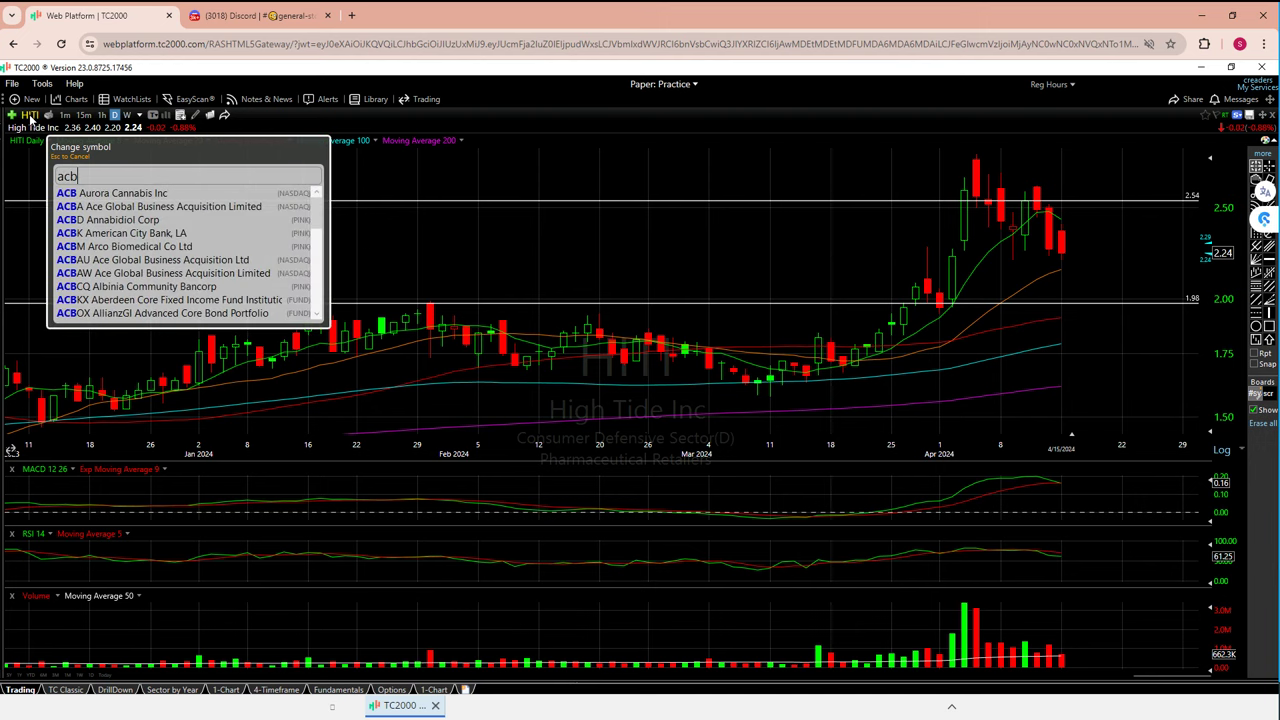
key("Return")
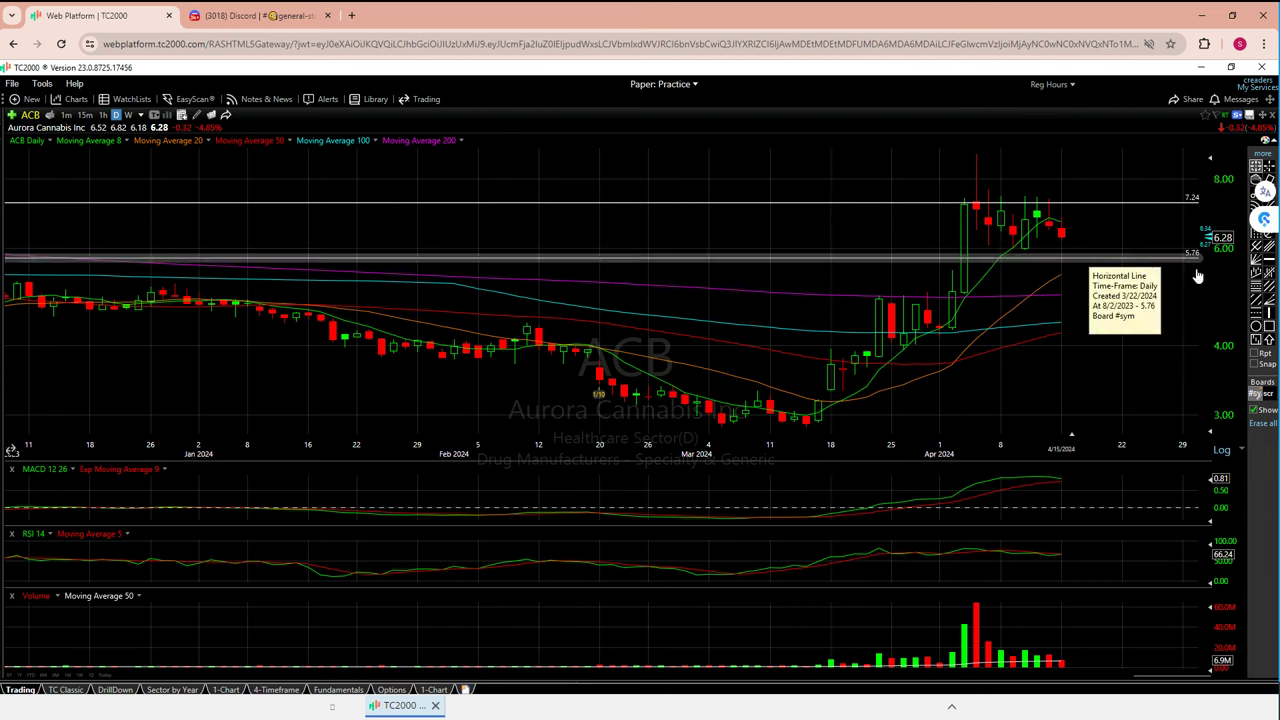
mouse_move(1189, 263)
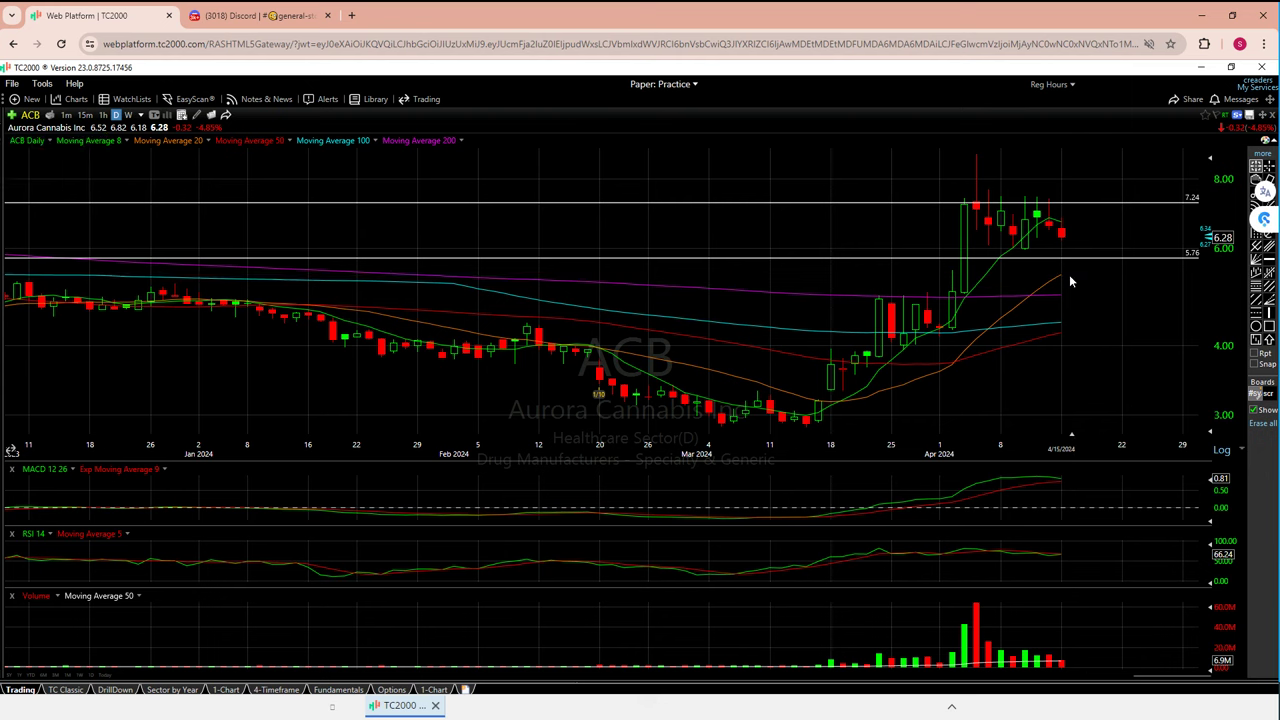
- Change the chart symbol to MSOS, AdvisorShares Pure US Cannabis ETF
left_click(30, 117)
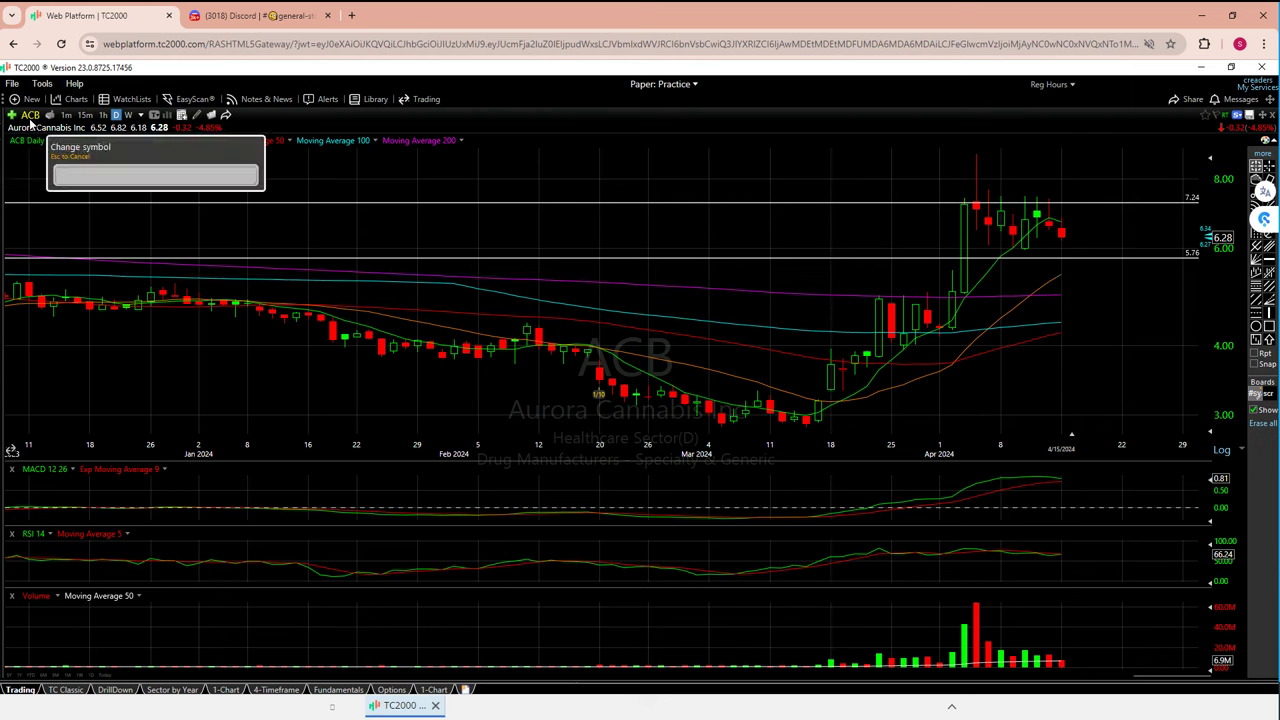
type("MSOS")
key("Return")
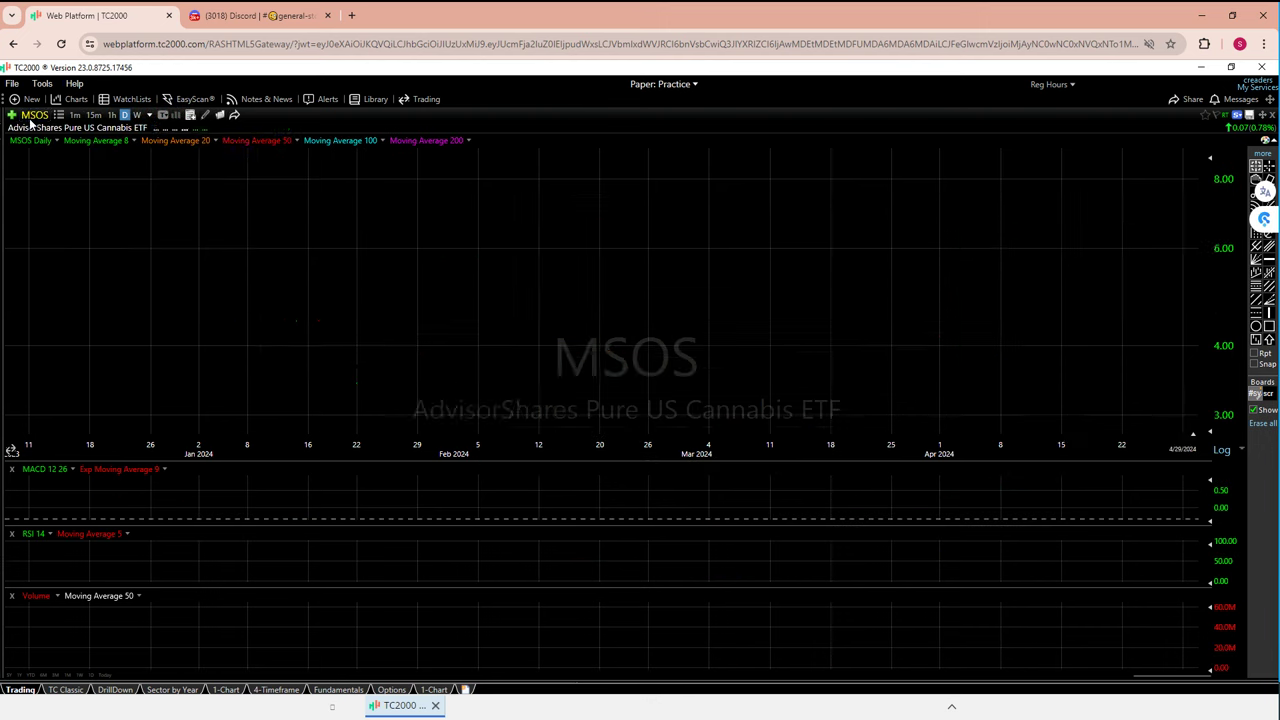